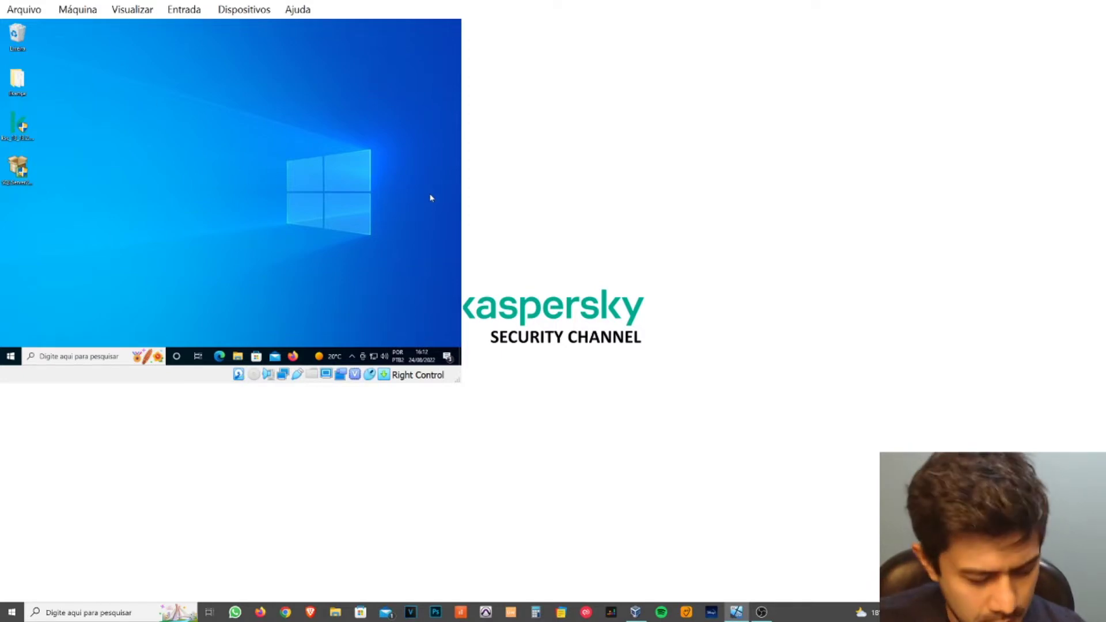
- Switch the VirtualBox VM to full-screen so the Windows 10 desktop fills the screen
key(Control_R+c)
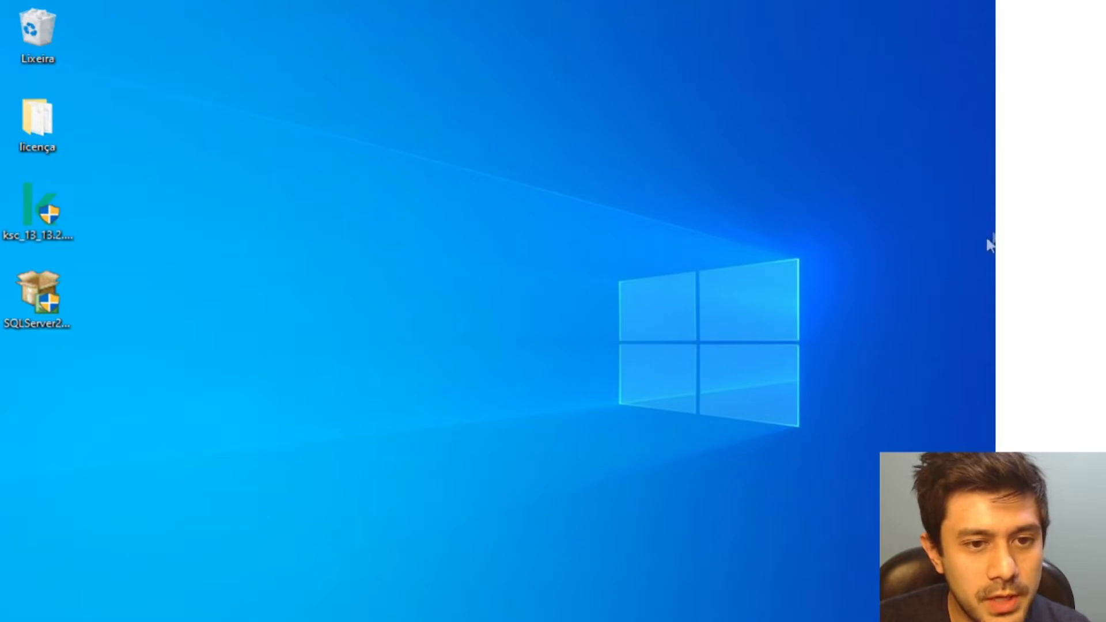
- Browse the Start menu app list, expanding and collapsing the Microsoft SQL Server 2017 folder, then close it
key(super)
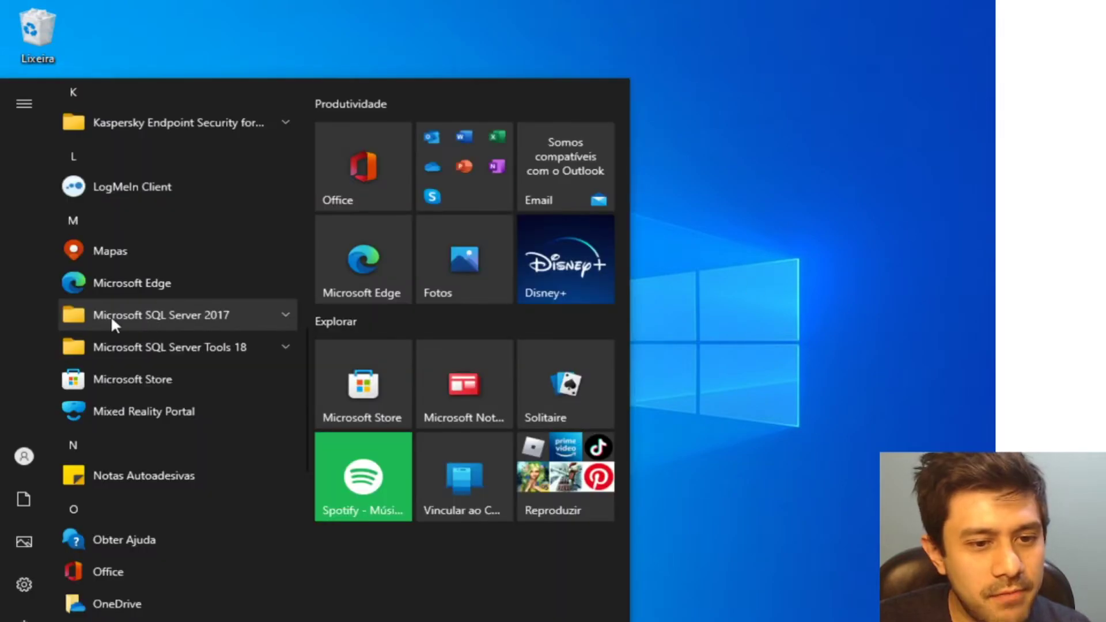
click(221, 322)
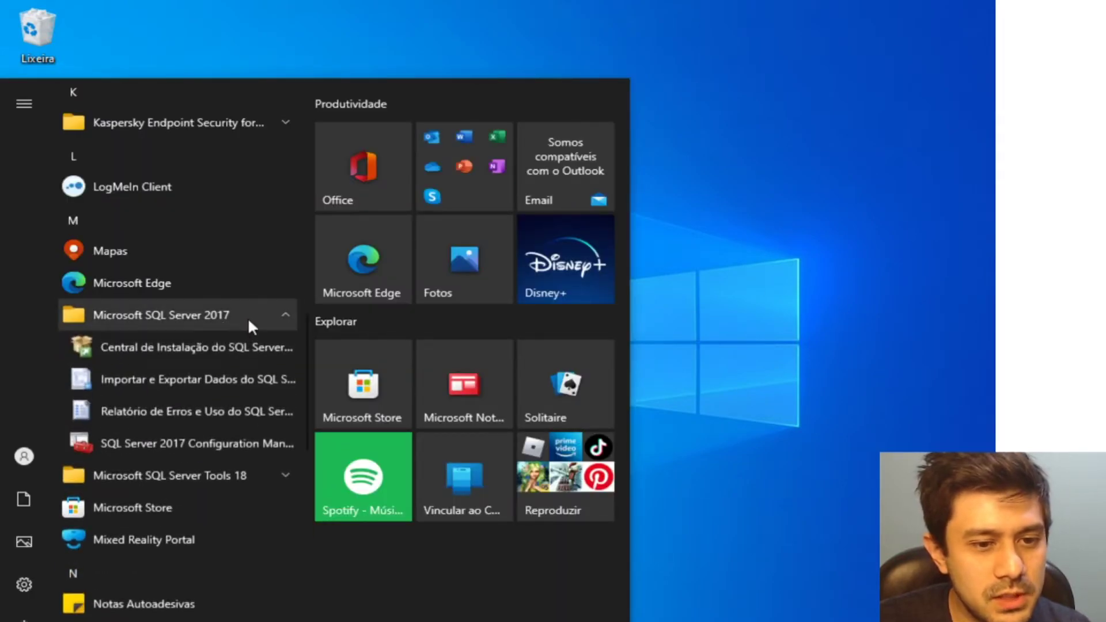
click(249, 319)
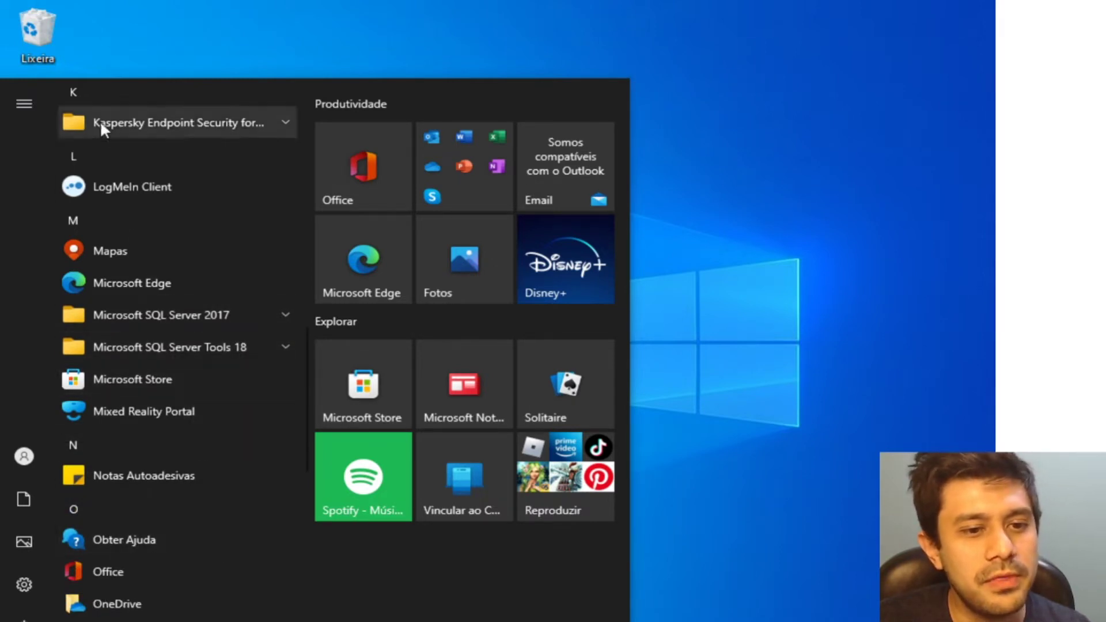
scroll(311, 615, up, 10)
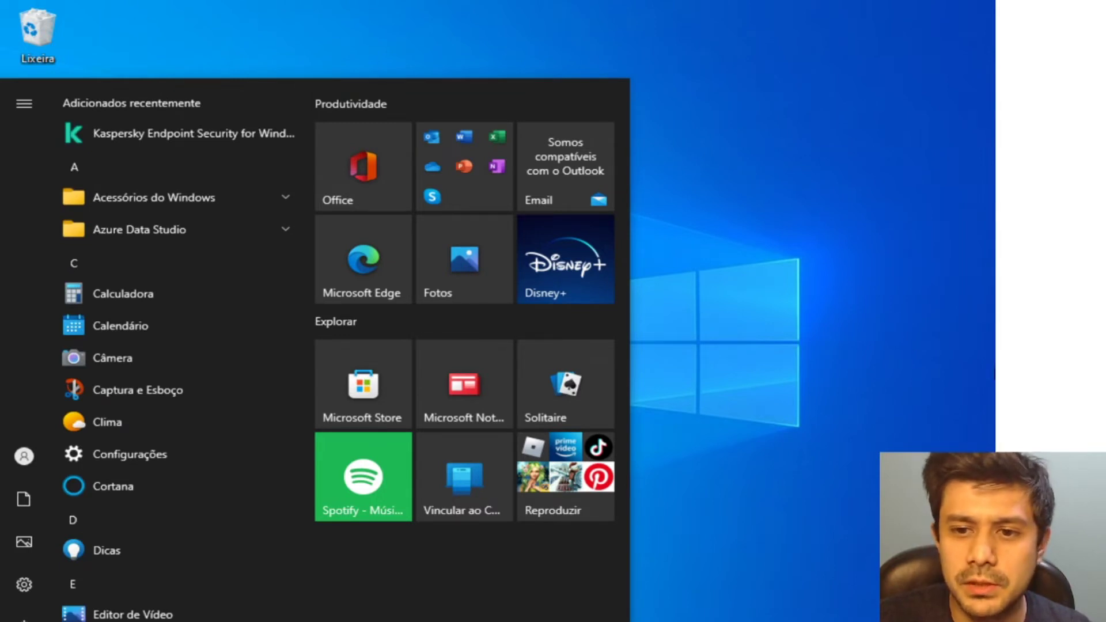
click(282, 9)
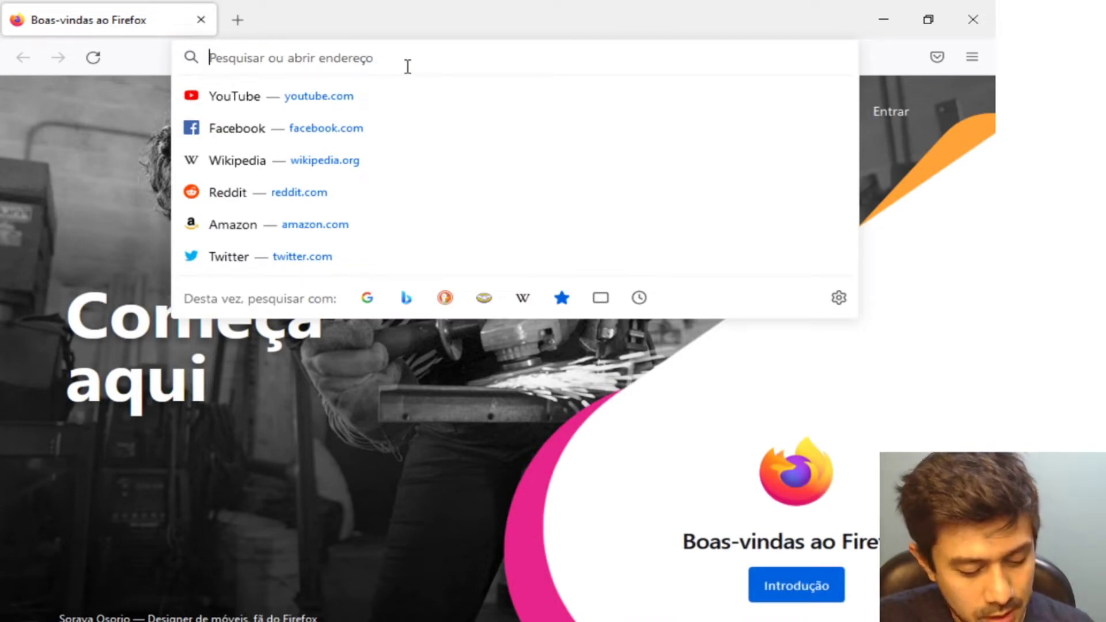
- Search Google for 'kaspersky security center download' and open the Kaspersky product downloads result
text(kaspersky secu)
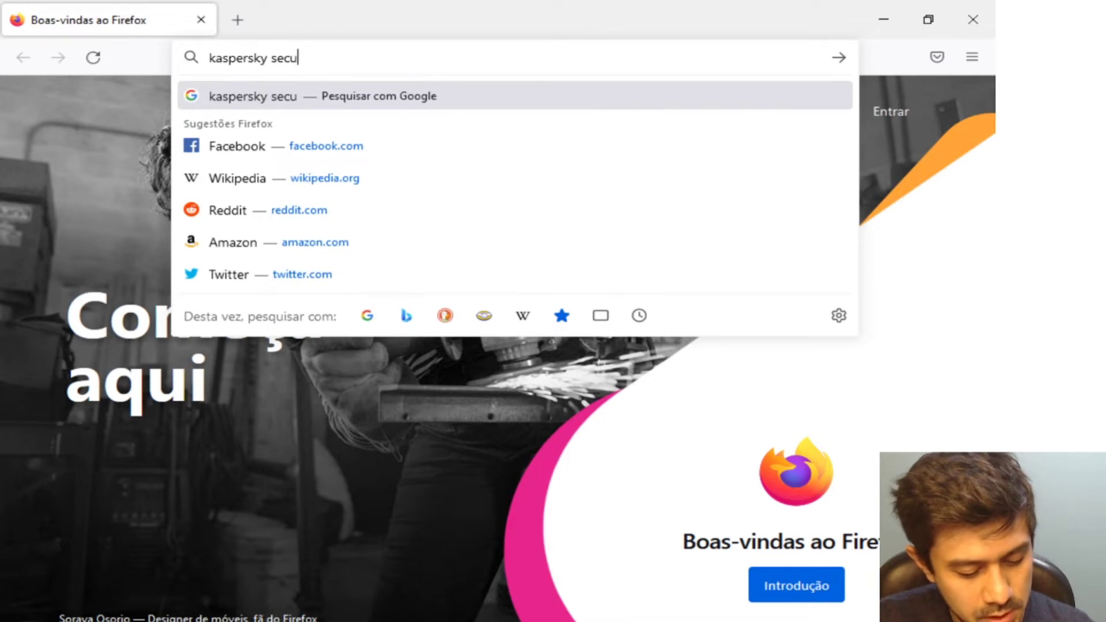
text(rity center download)
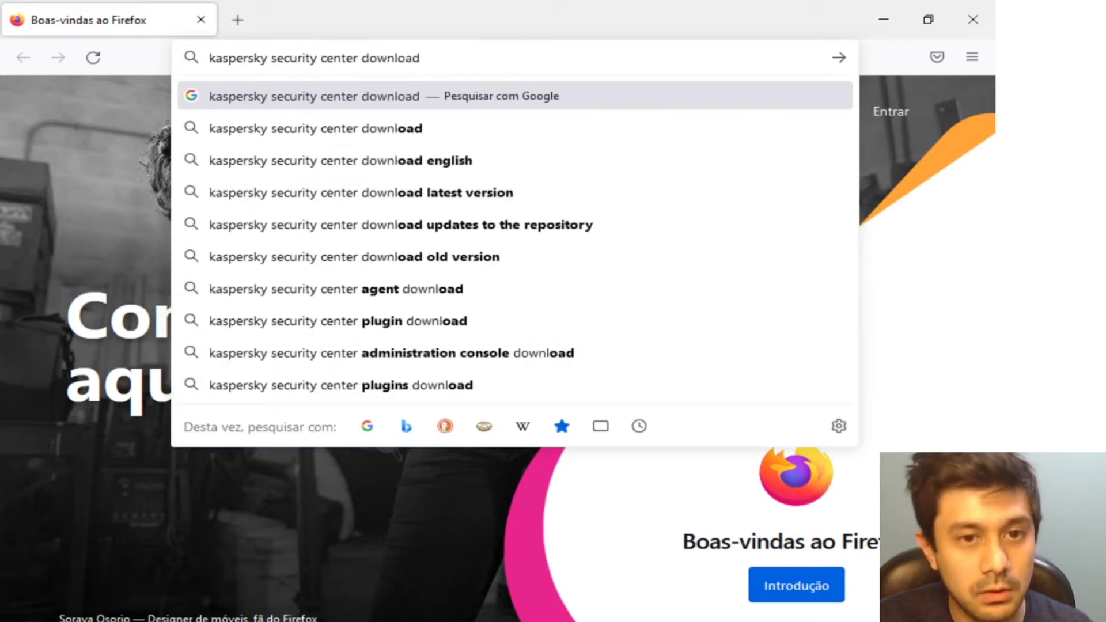
key(Return)
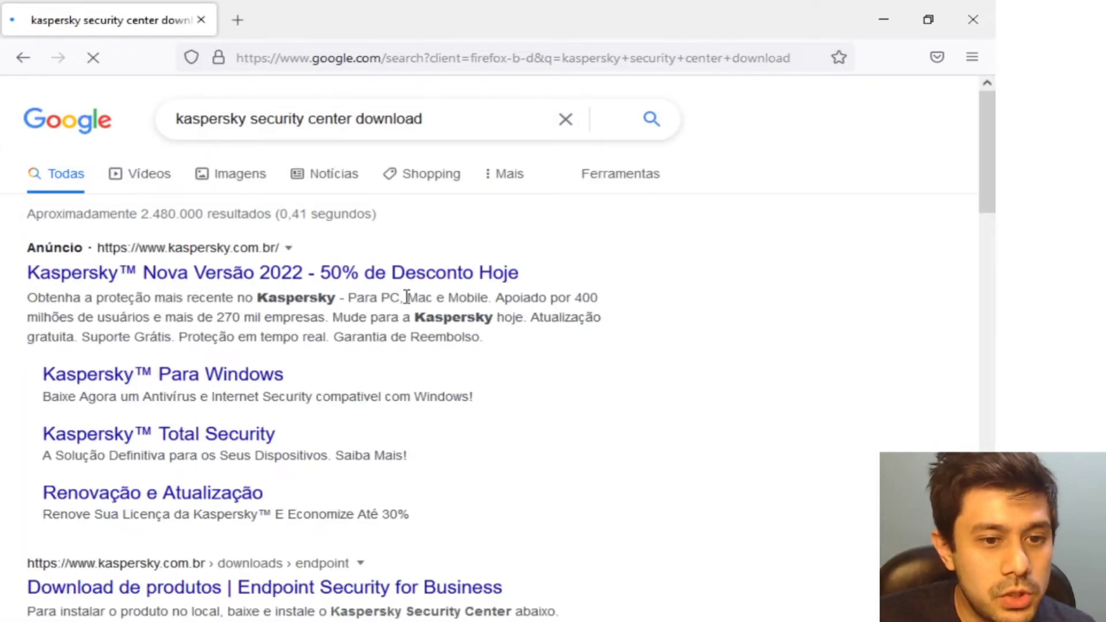
scroll(407, 297, down, 5)
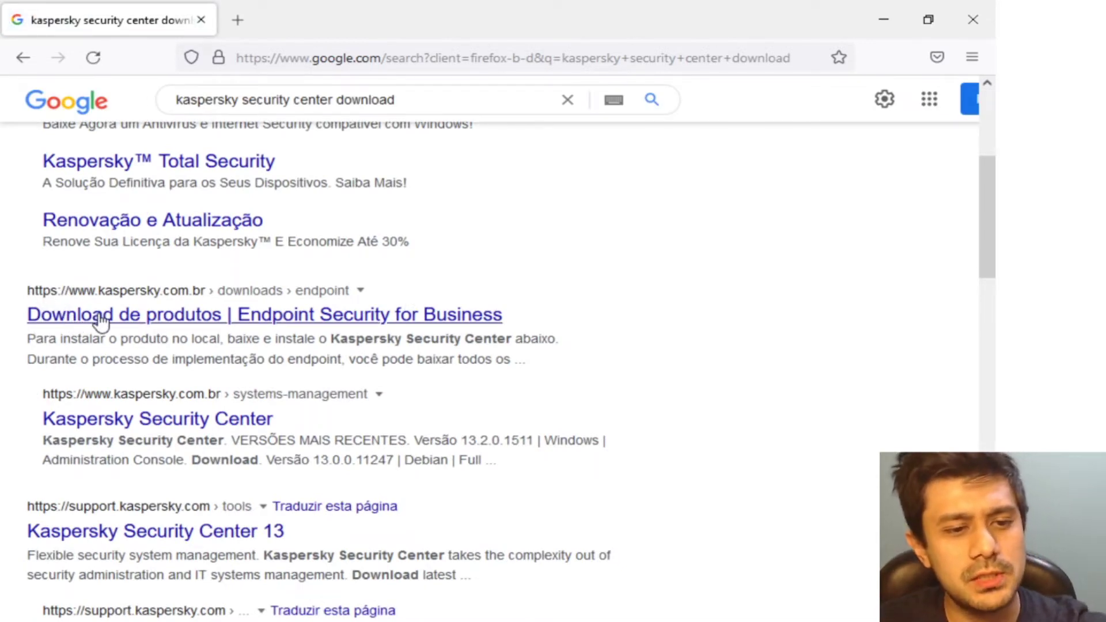
click(101, 318)
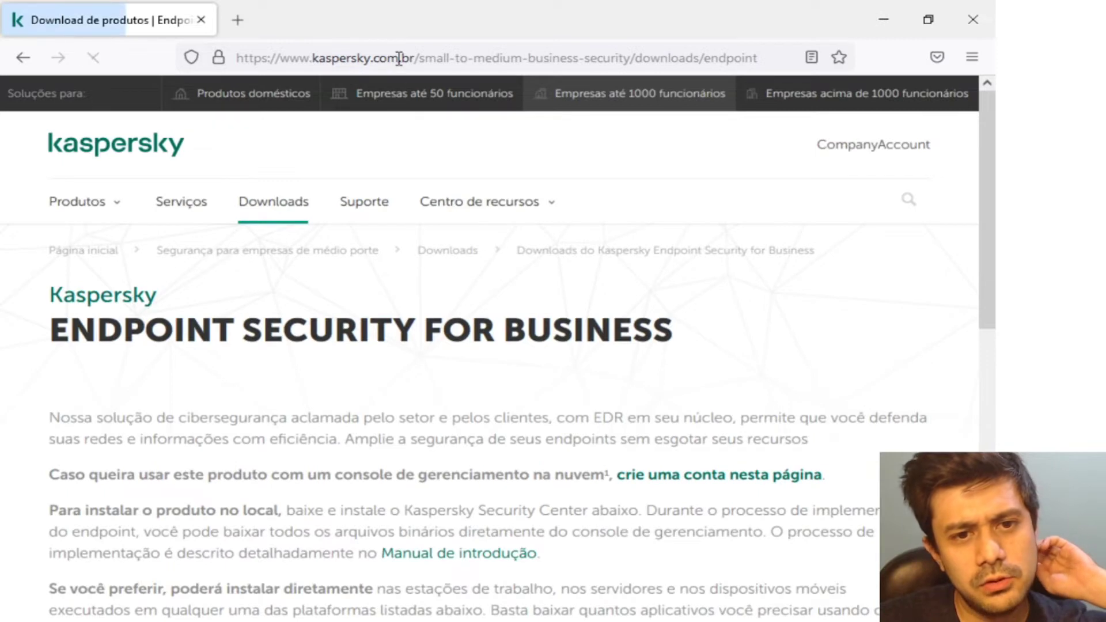
- Remove '.br' from the web address to load the English kaspersky.com downloads page
click(399, 58)
click(414, 57)
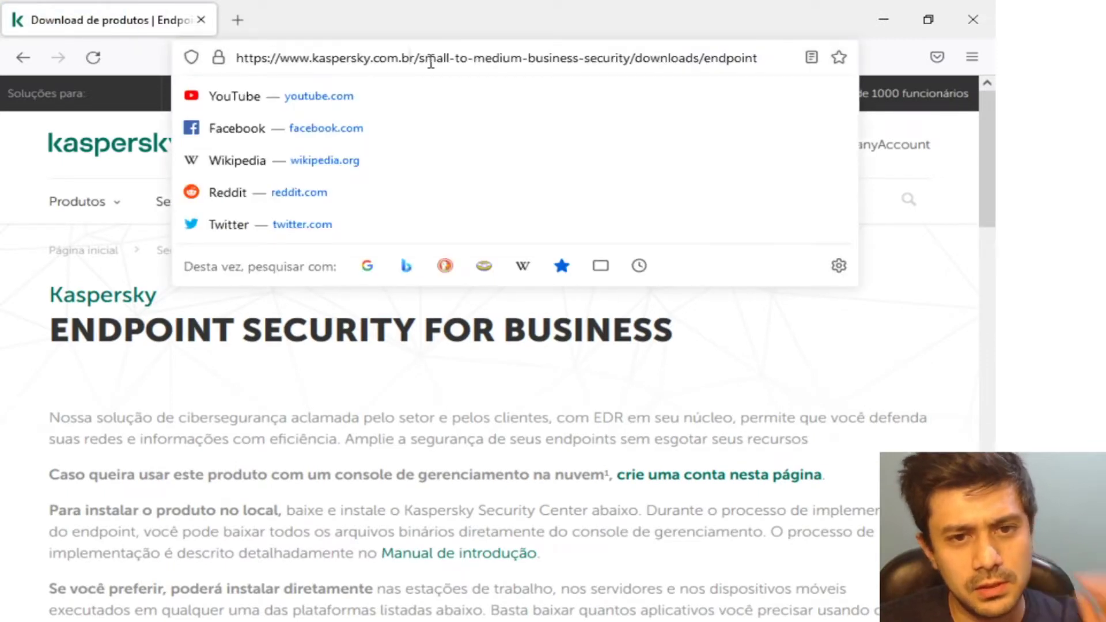
key(shift+Left)
key(shift+Left)
key(shift+Left)
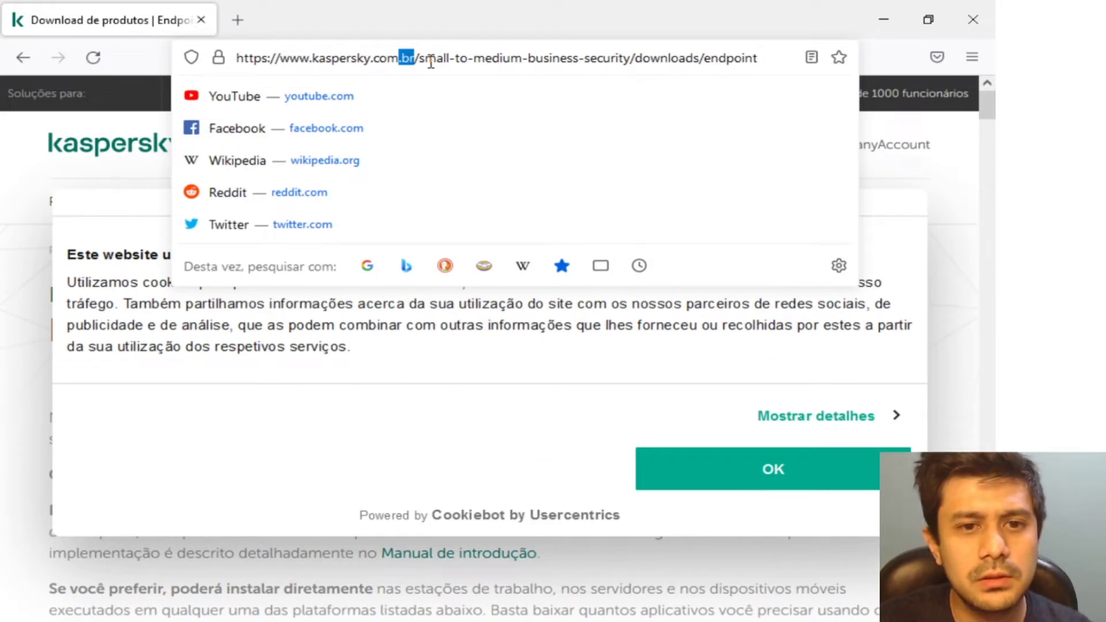
key(BackSpace)
key(Return)
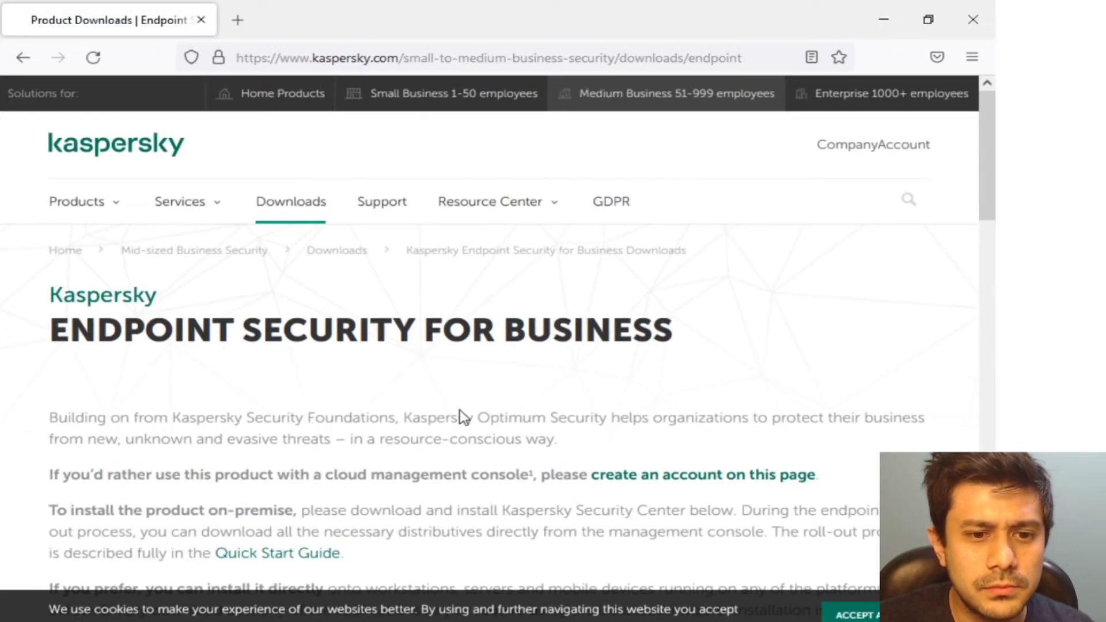
- Scroll down to the Kaspersky Security Center downloads and highlight the Full package version number
scroll(464, 416, down, 4)
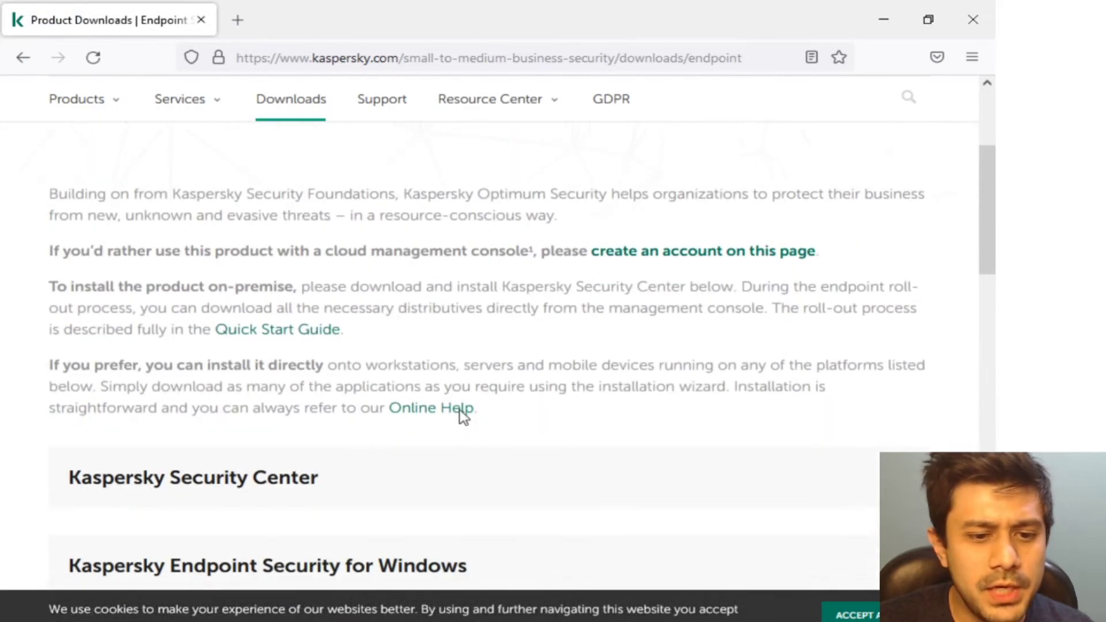
scroll(464, 416, down, 5)
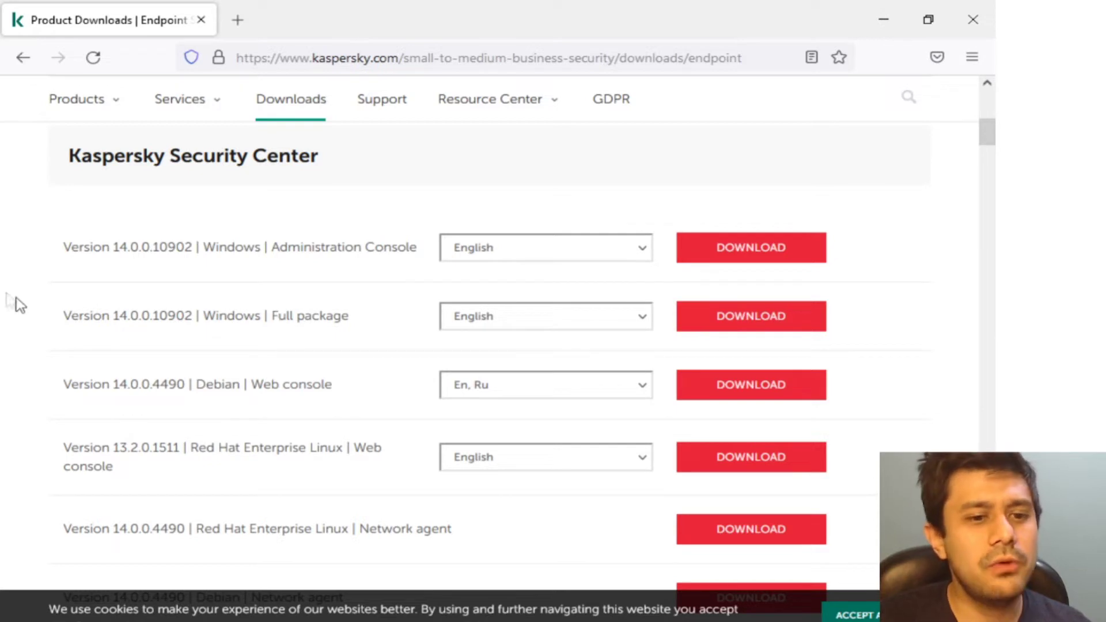
drag(117, 315, 187, 317)
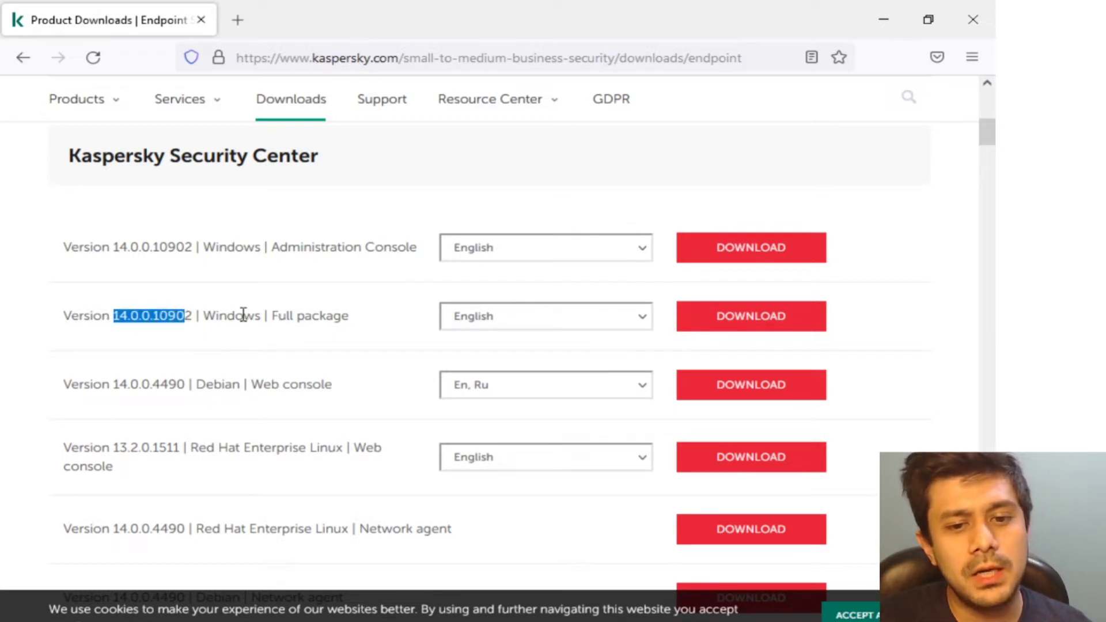
- Compare Full package versions in Russian and Portugese (Brasil), then set the language back to English
click(645, 315)
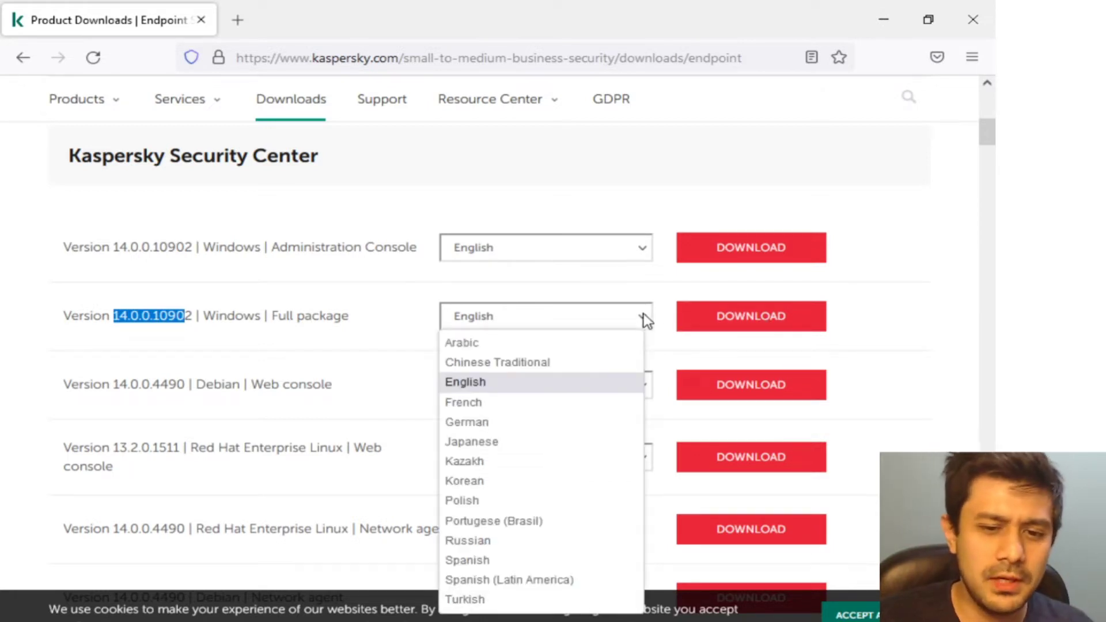
click(473, 542)
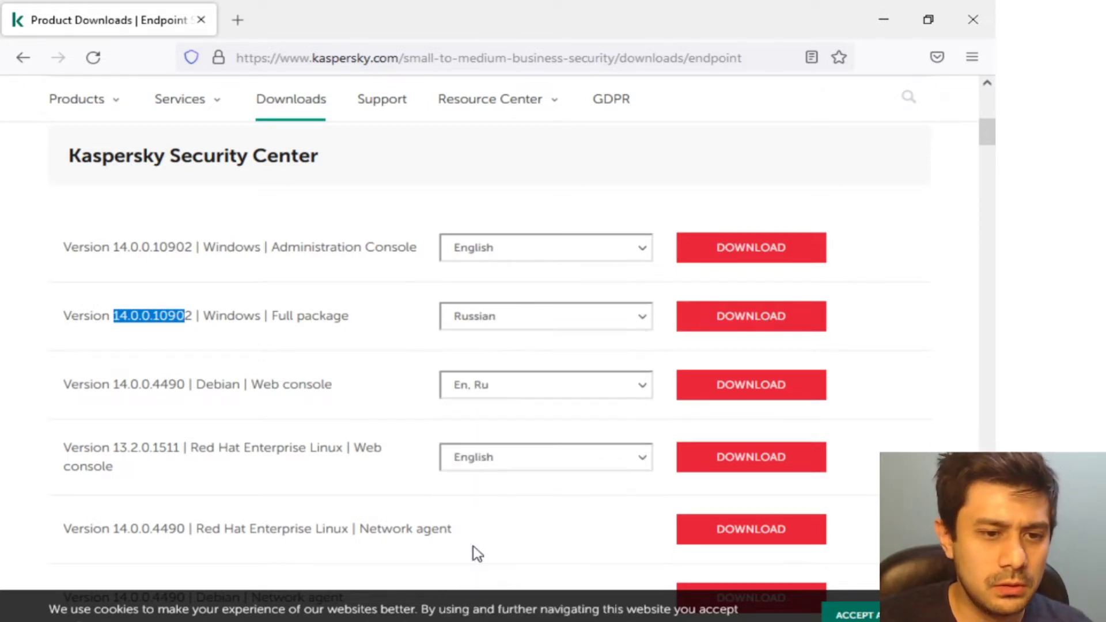
click(506, 327)
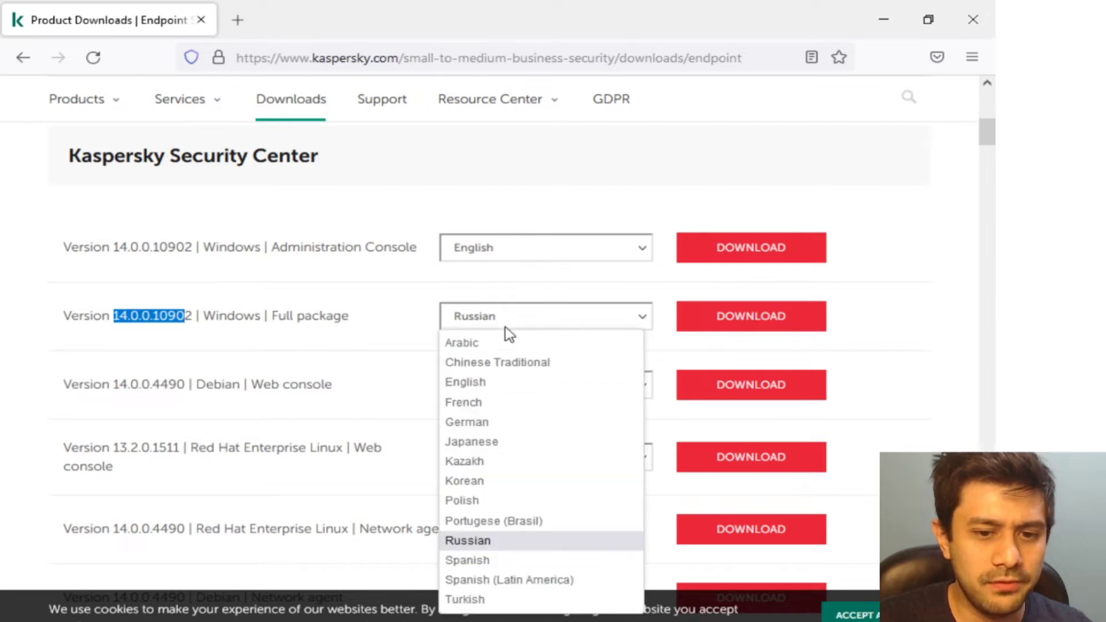
click(506, 521)
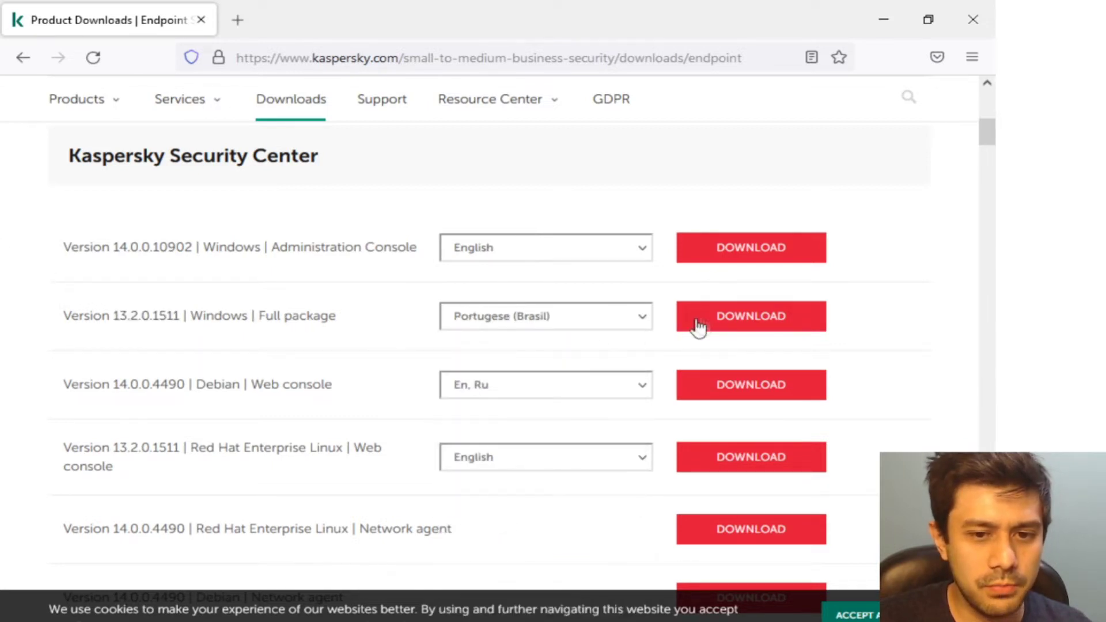
click(642, 315)
click(479, 383)
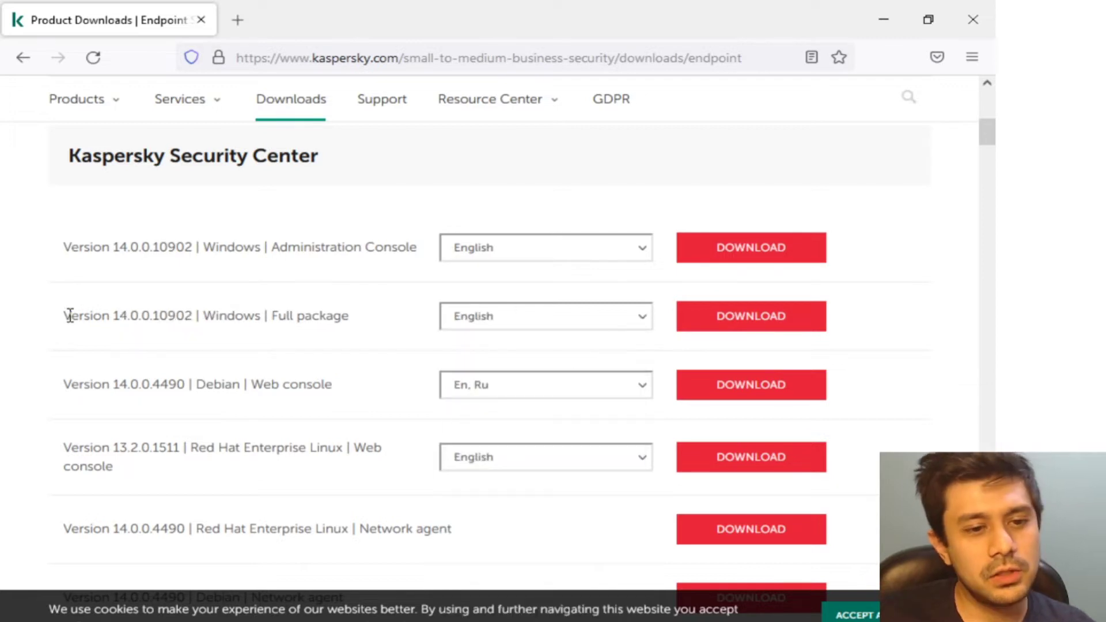
drag(70, 315, 168, 315)
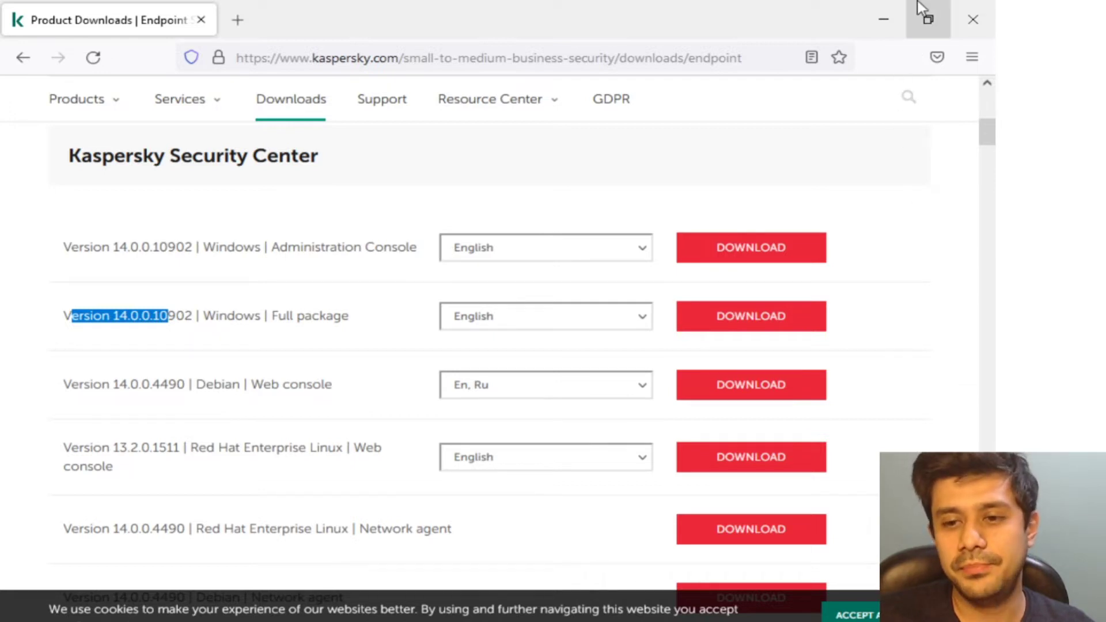
- Minimize Firefox and run ksc_13_13.2.0.1511_full_en.exe from the desktop, allowing it in User Account Control
click(898, 17)
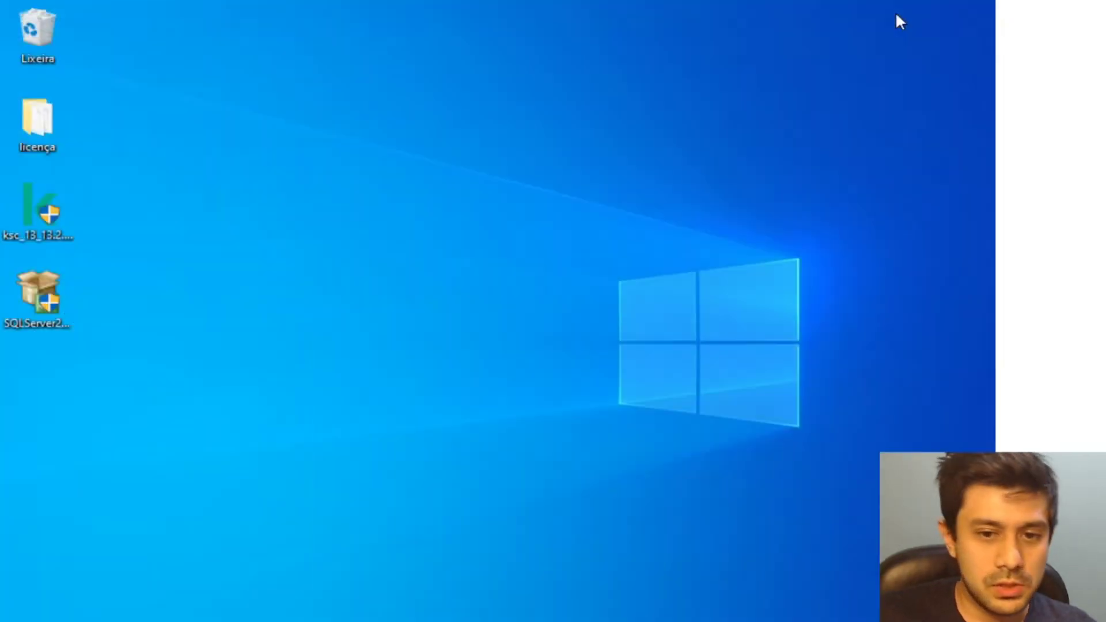
click(47, 199)
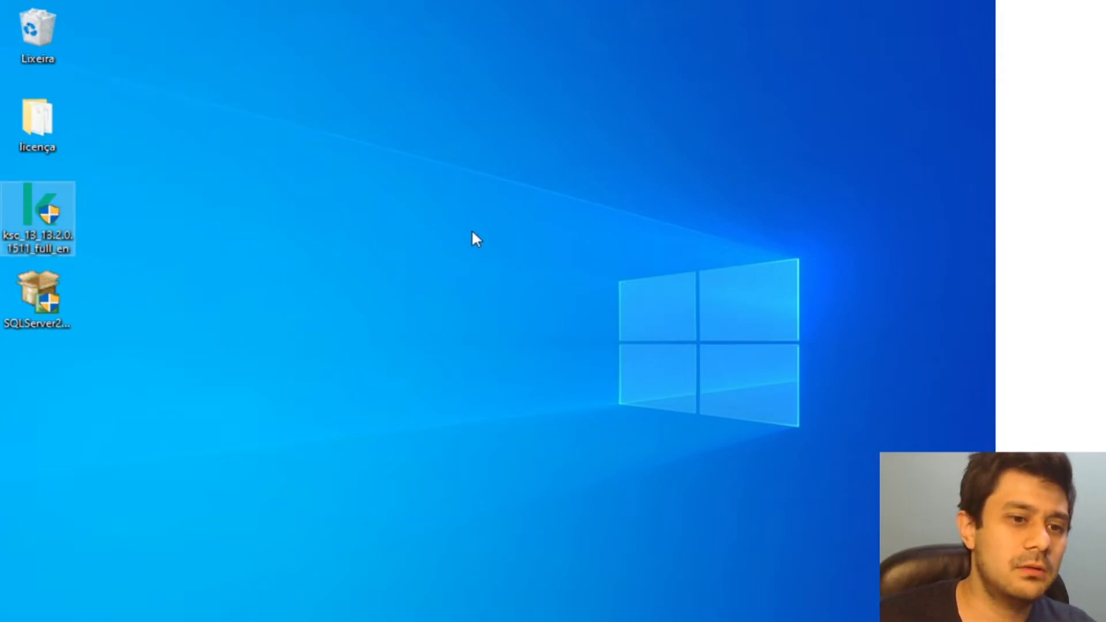
key(Return)
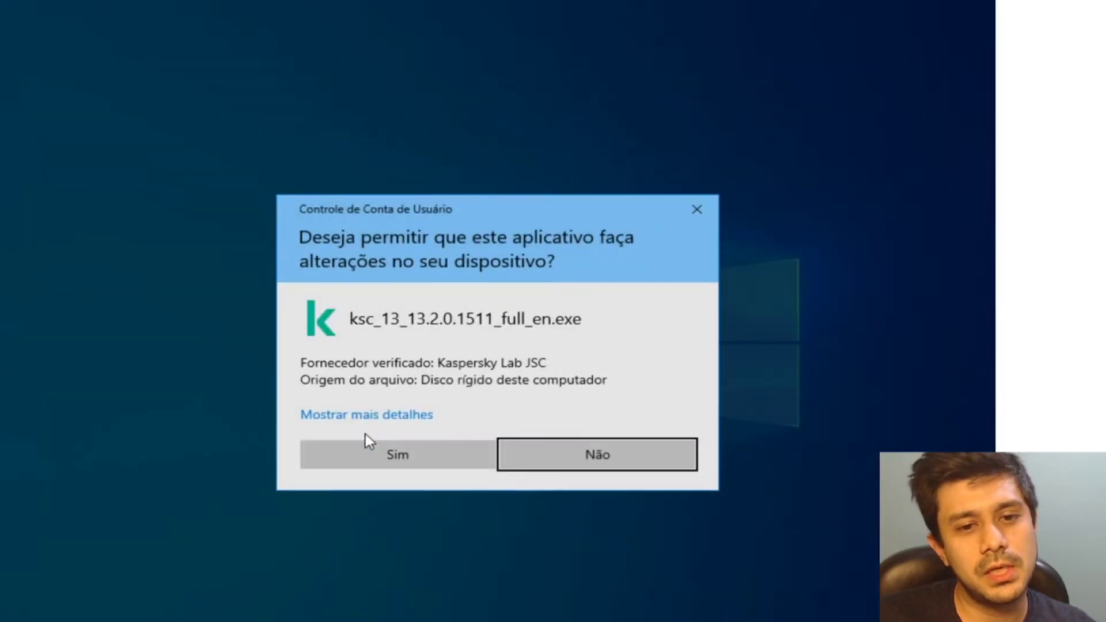
click(393, 448)
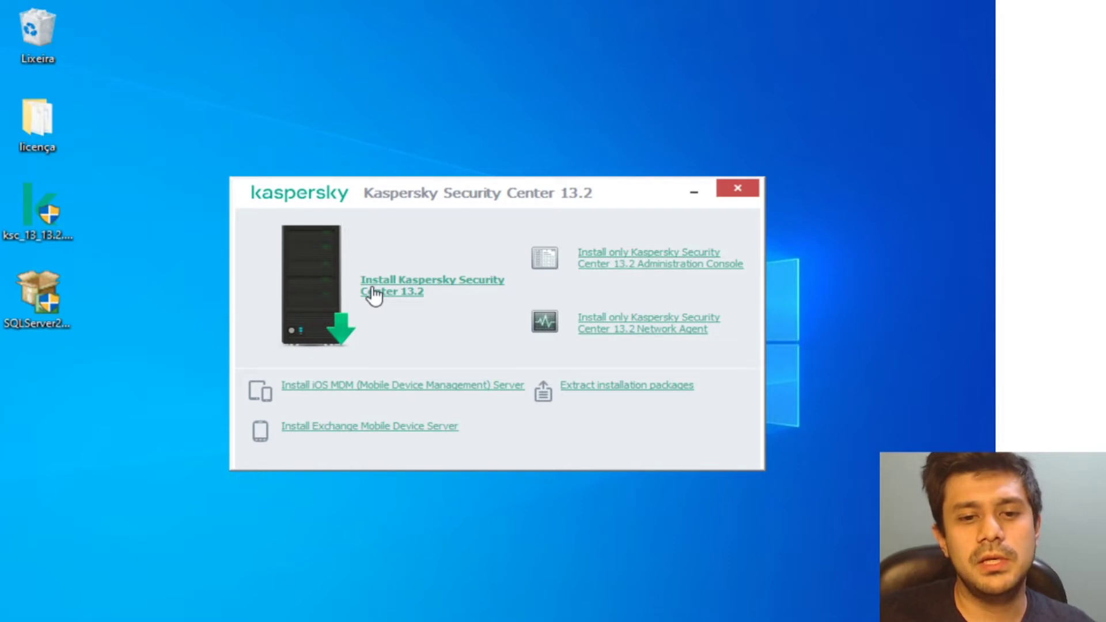
- Start installing Kaspersky Security Center 13.2, pass welcome and requirements, and accept the license and privacy terms
click(412, 291)
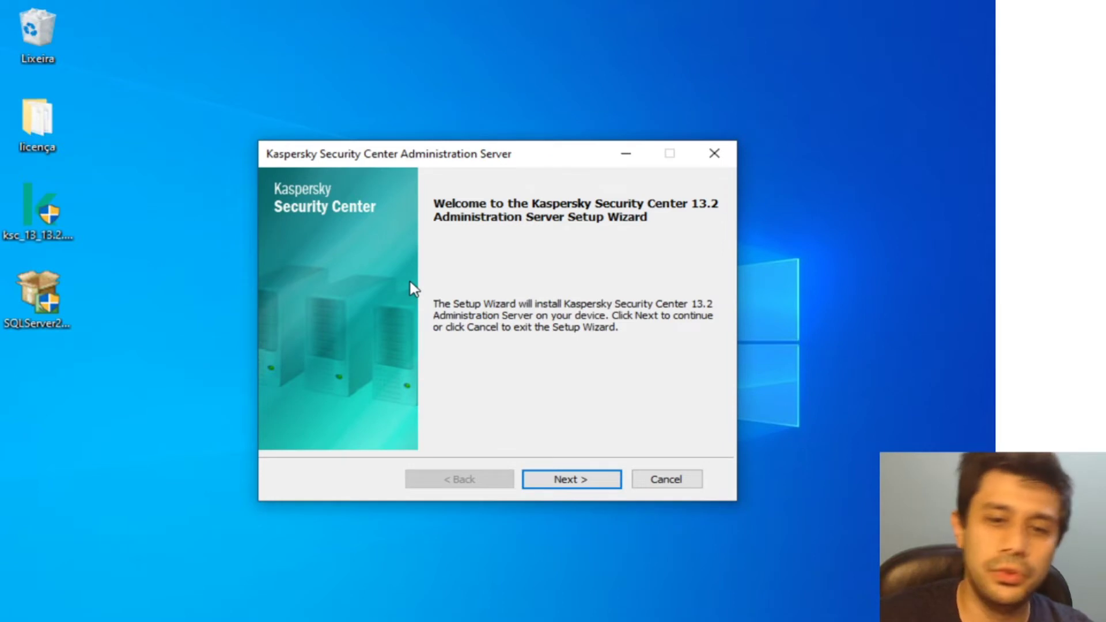
click(586, 486)
click(587, 488)
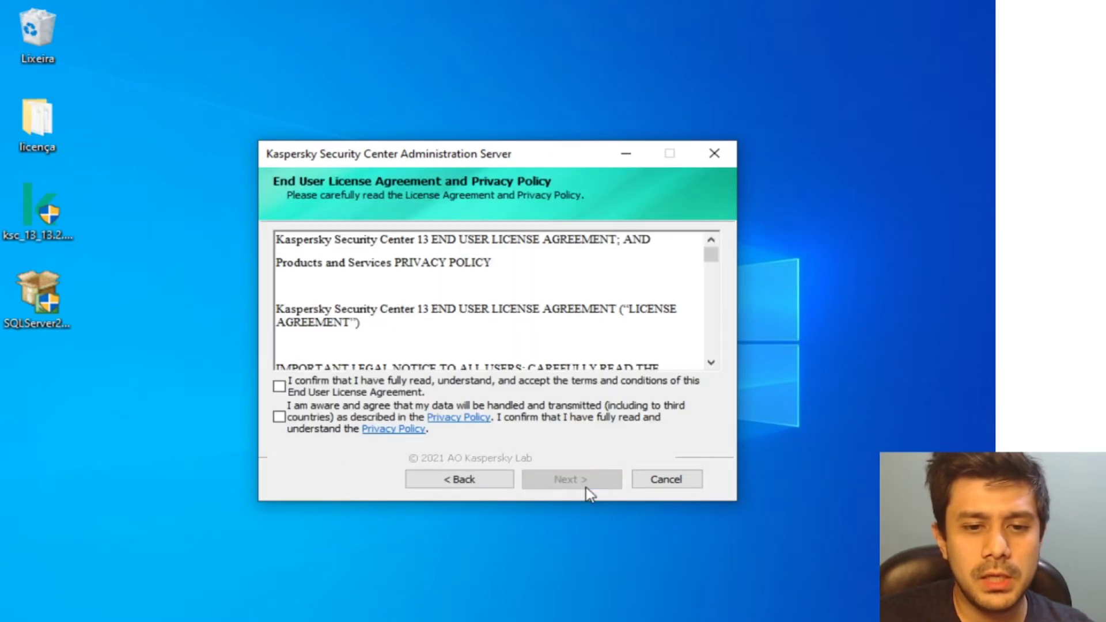
click(279, 387)
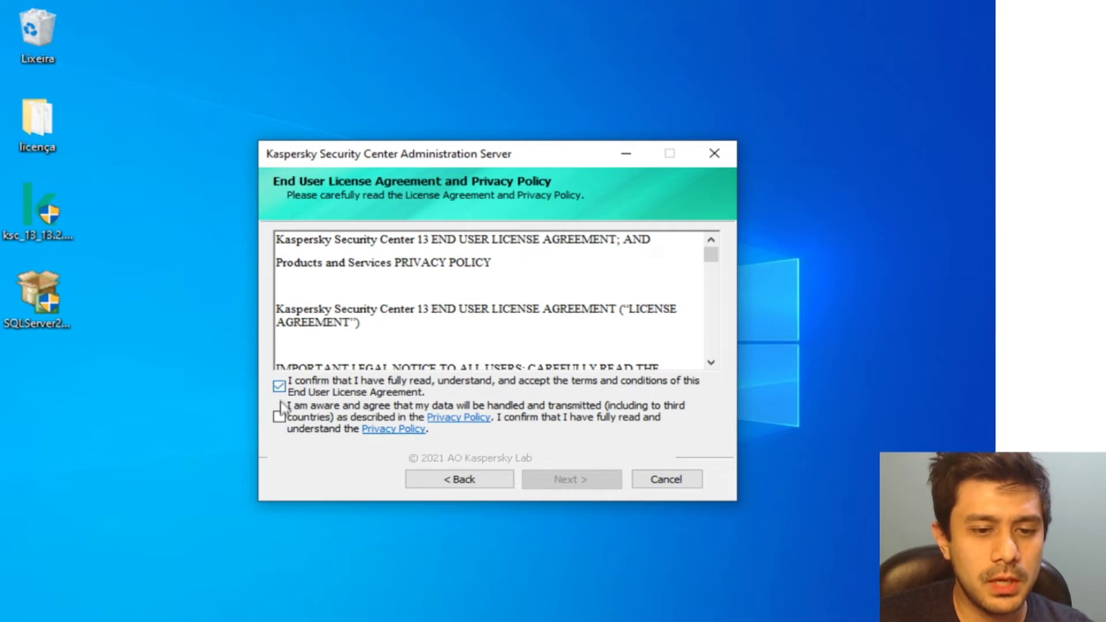
click(279, 416)
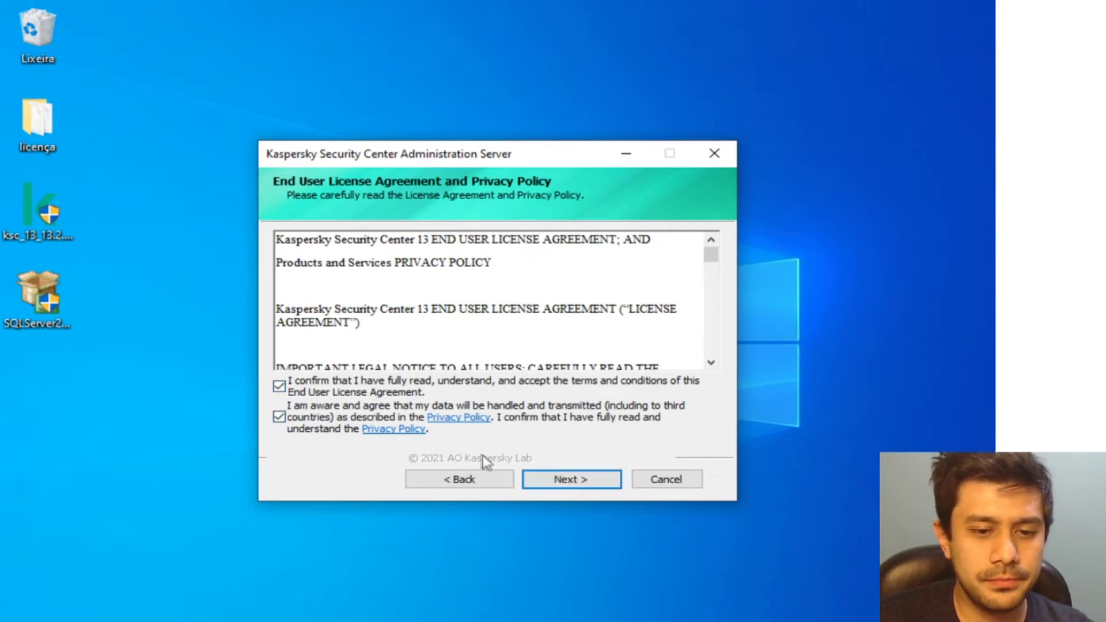
click(583, 487)
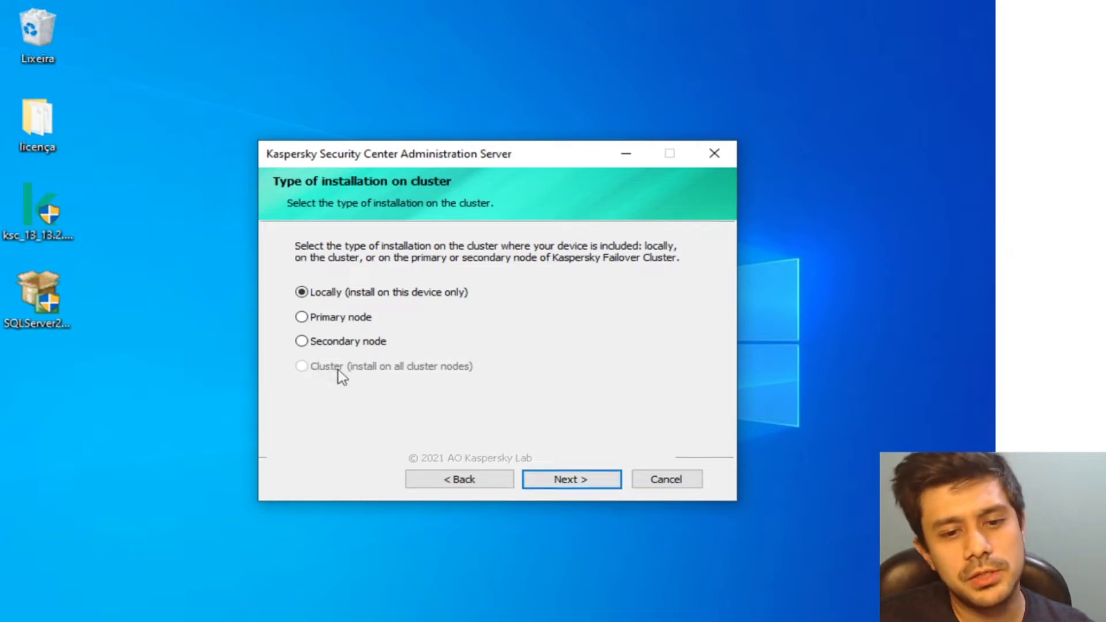
- Keep the Locally and Standard installation options and install only the MMC-based console
click(567, 483)
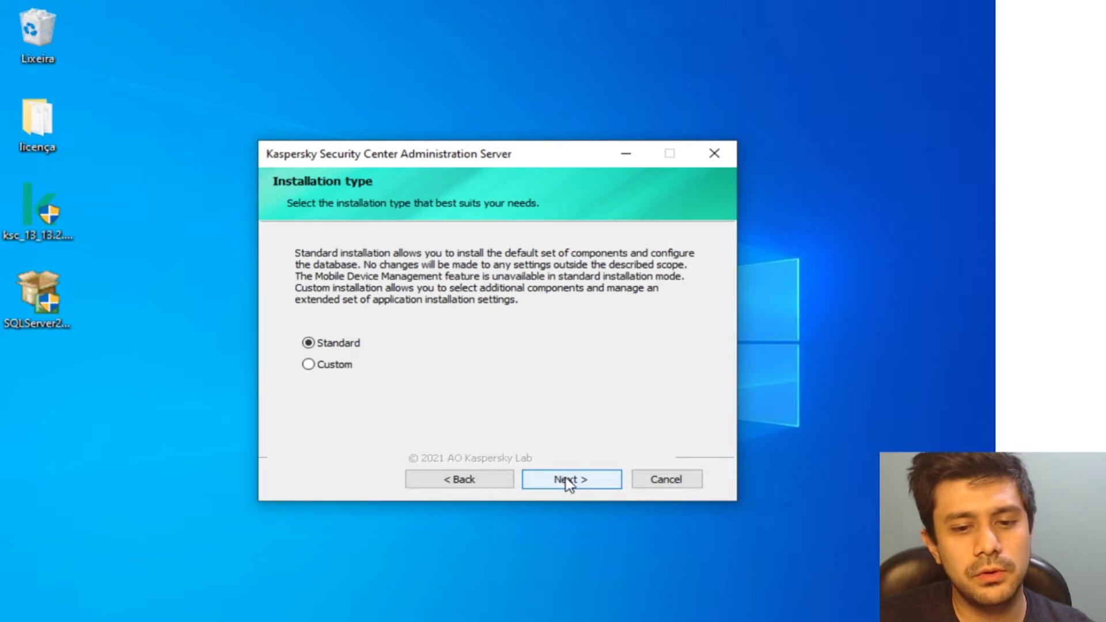
click(567, 483)
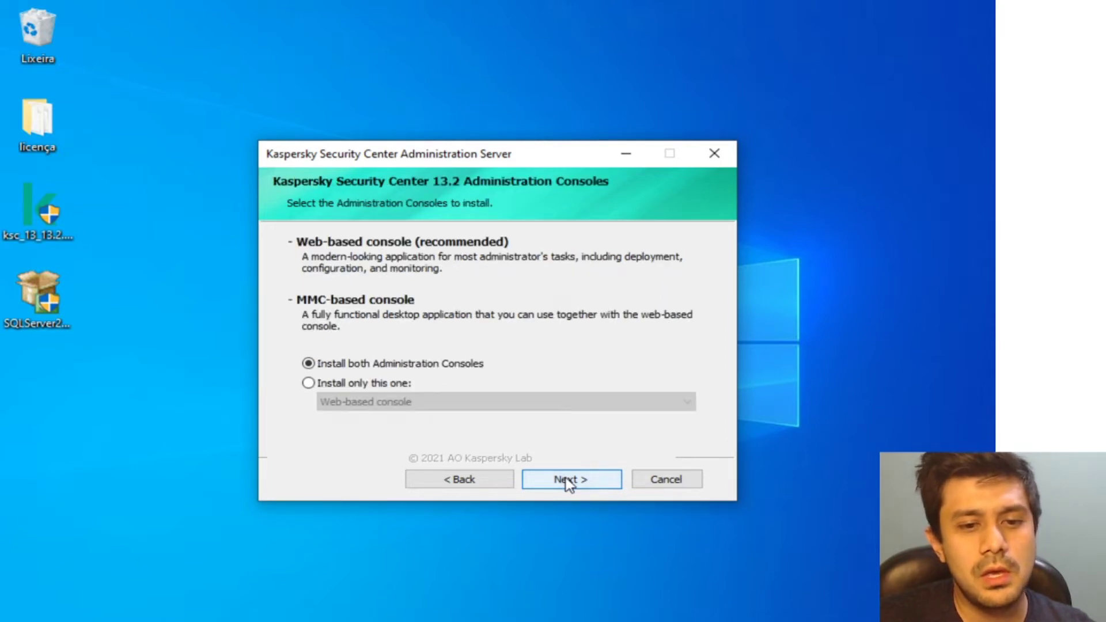
click(309, 383)
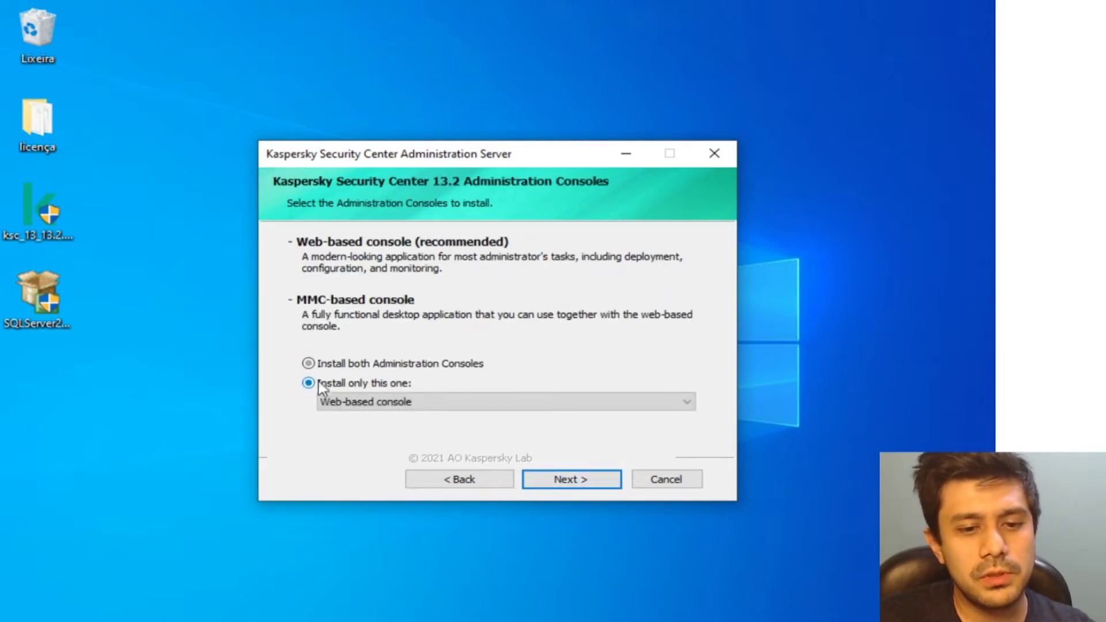
click(348, 403)
click(362, 425)
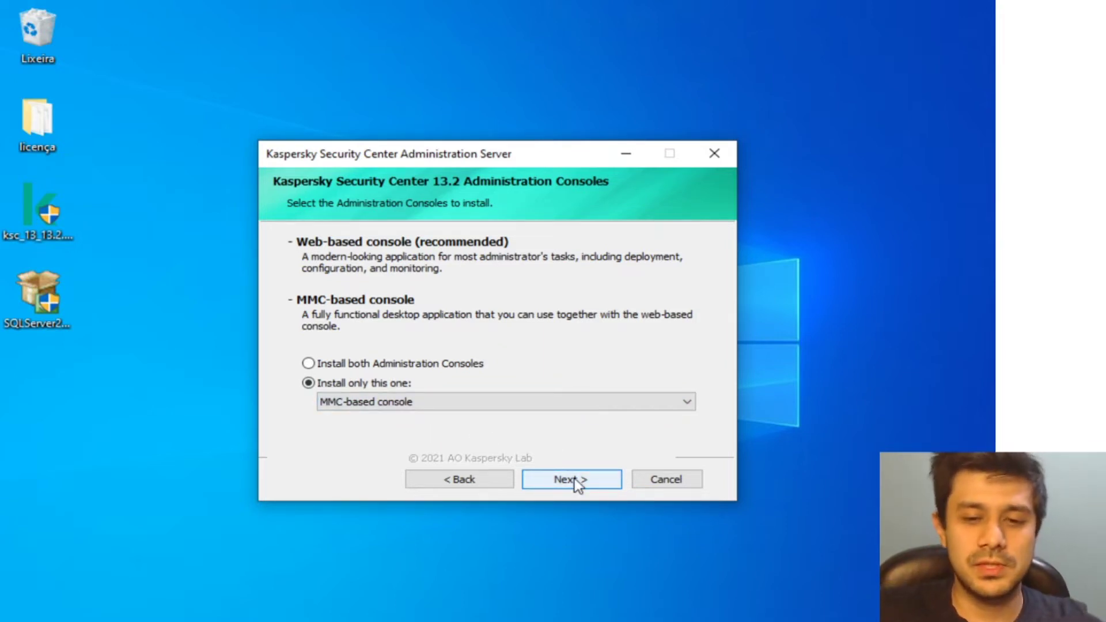
click(599, 487)
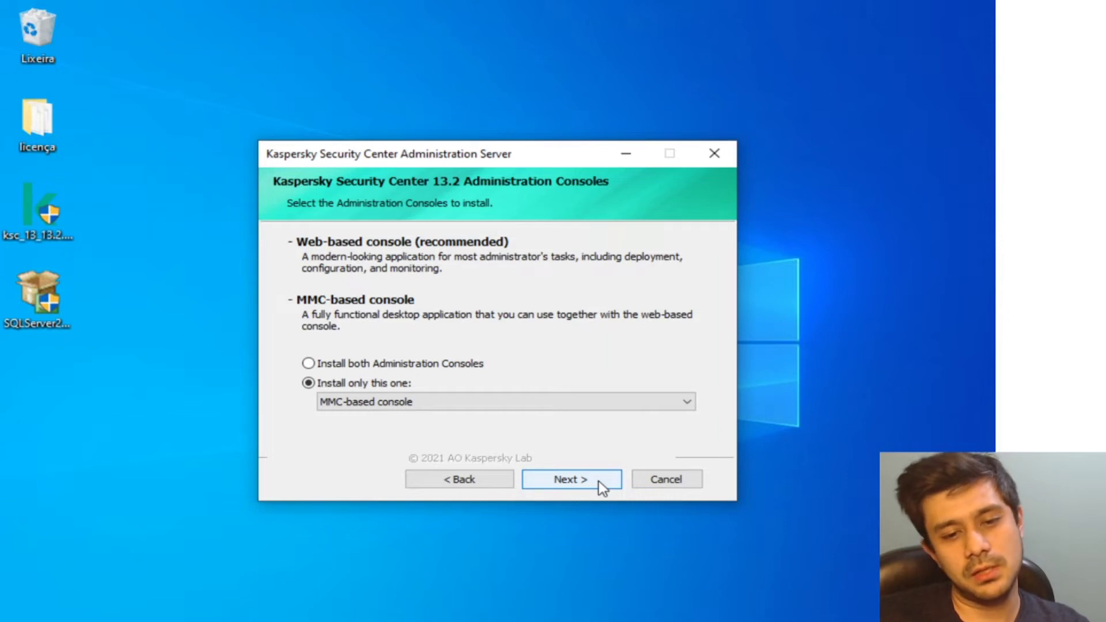
click(426, 483)
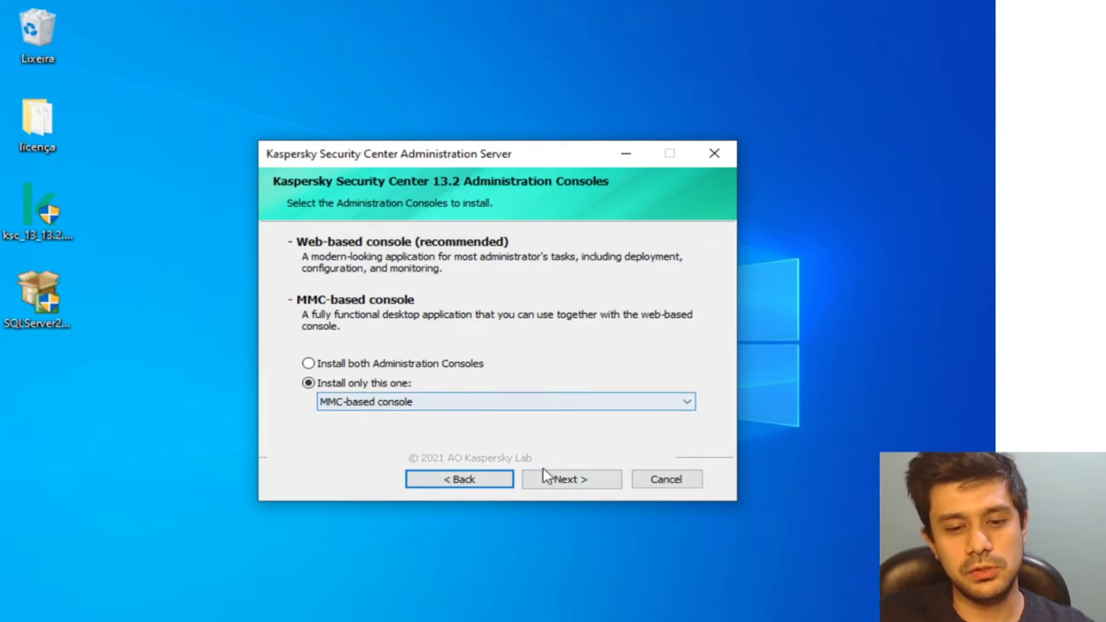
click(563, 483)
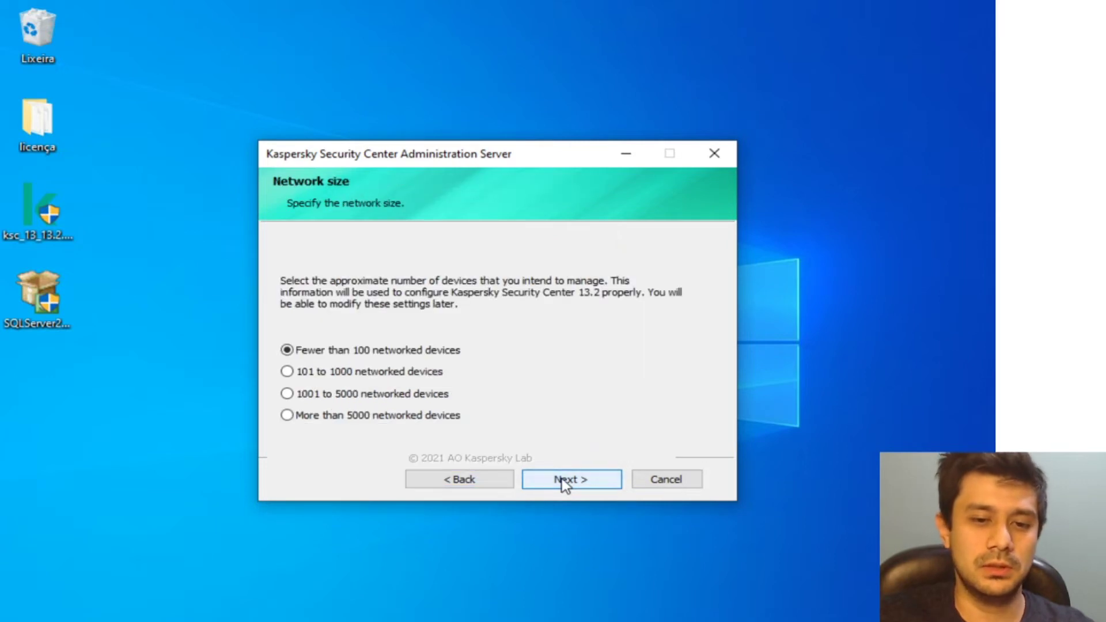
- Keep fewer than 100 devices and Microsoft SQL Server, selecting the local SQLEXPRESS instance
click(568, 484)
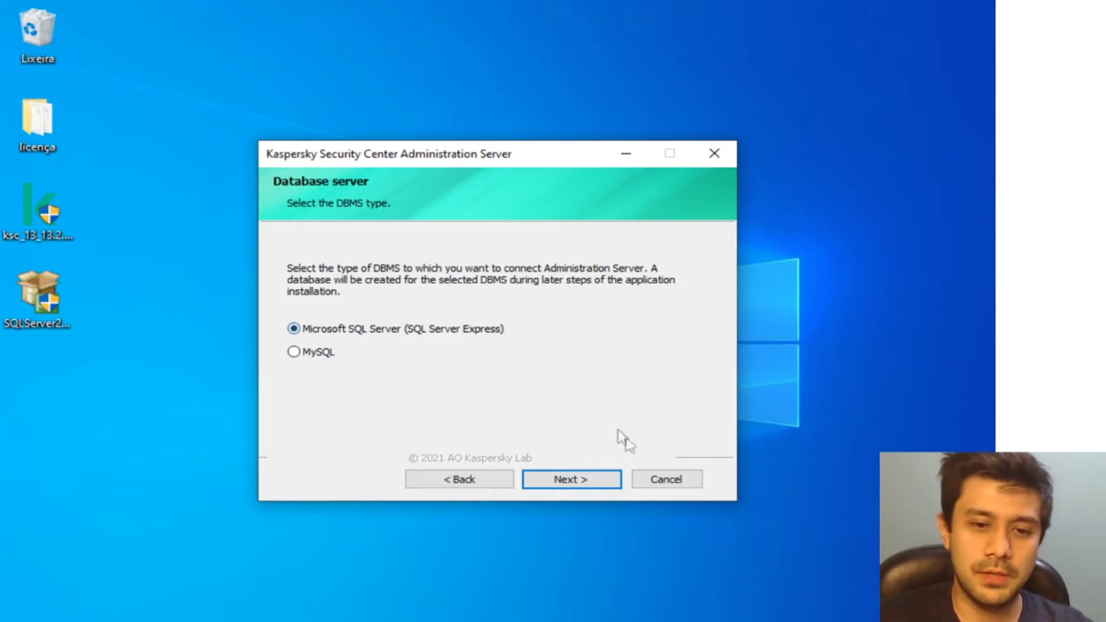
click(600, 480)
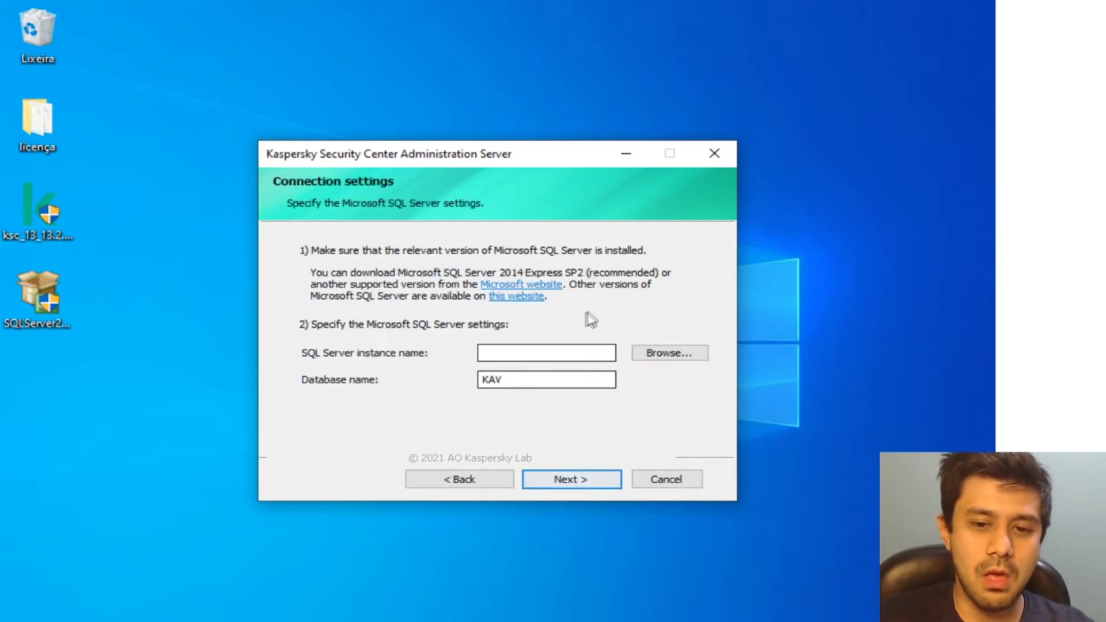
click(669, 356)
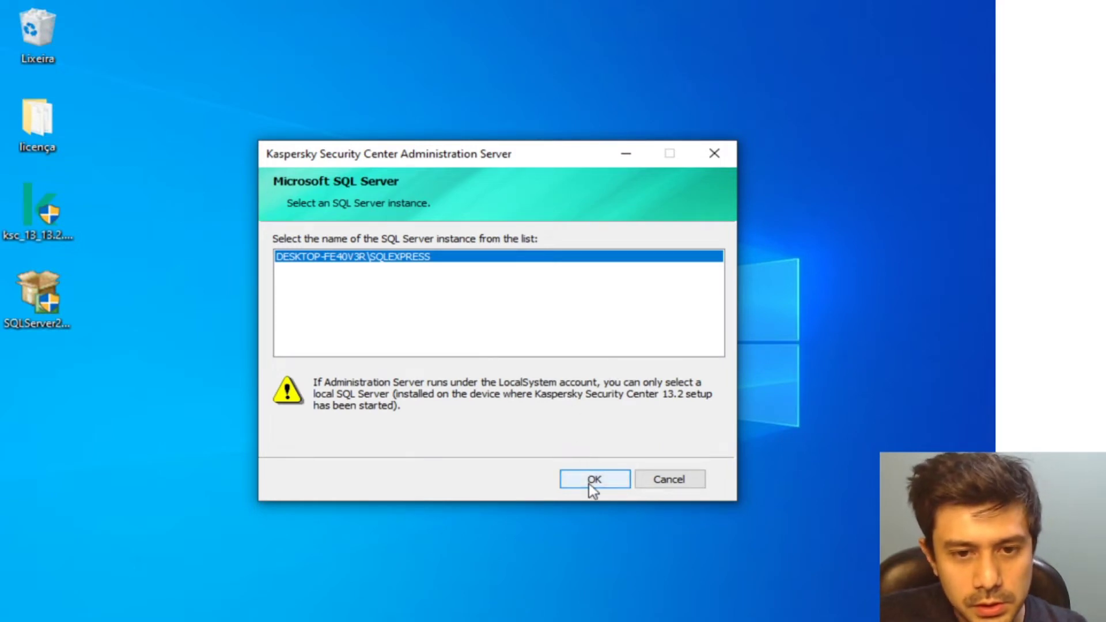
click(589, 483)
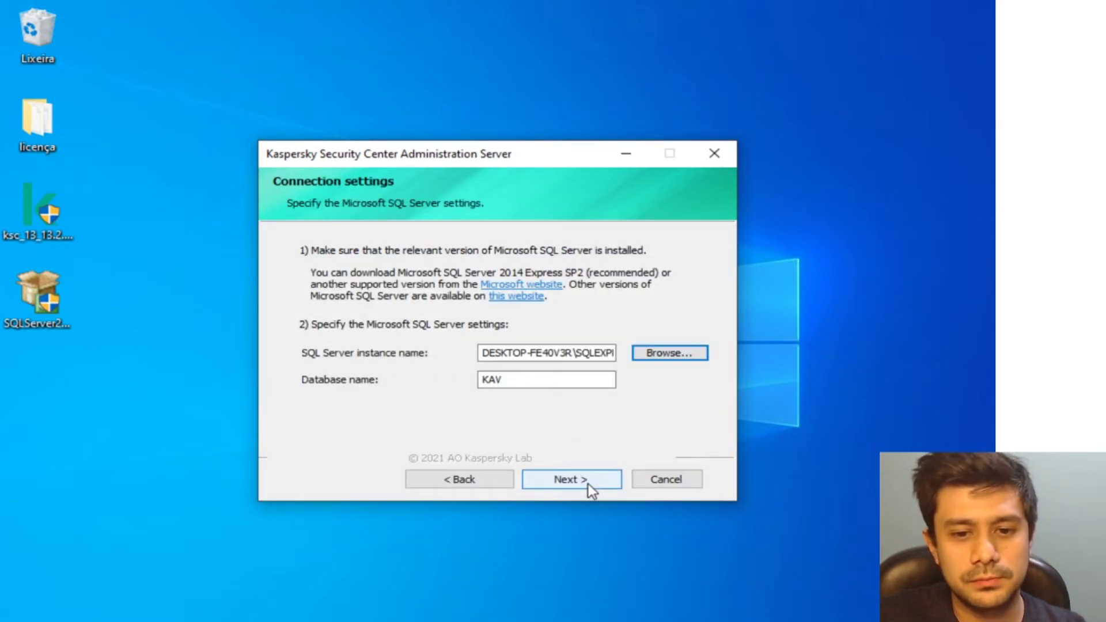
click(589, 484)
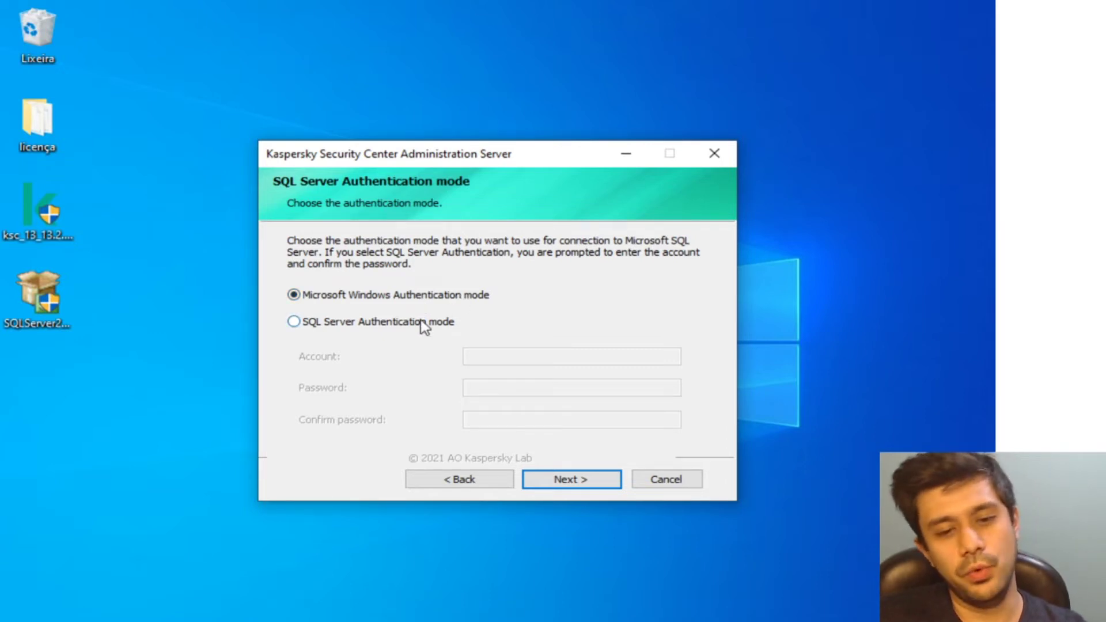
- Keep Microsoft Windows Authentication mode, run the installation, and finish with the MMC-based console launching
click(565, 485)
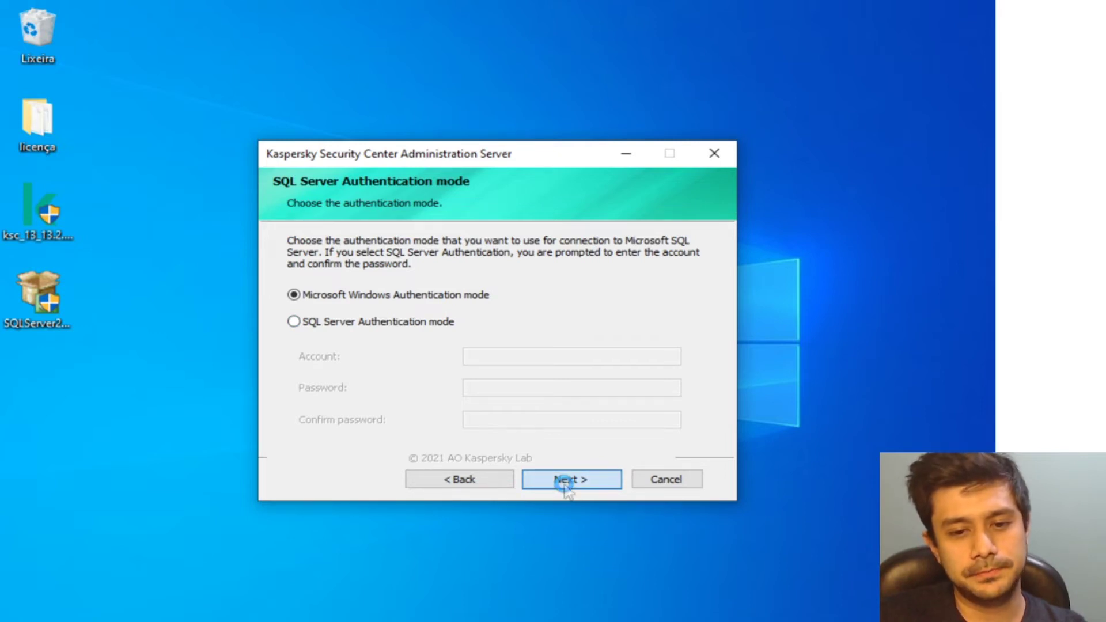
click(565, 485)
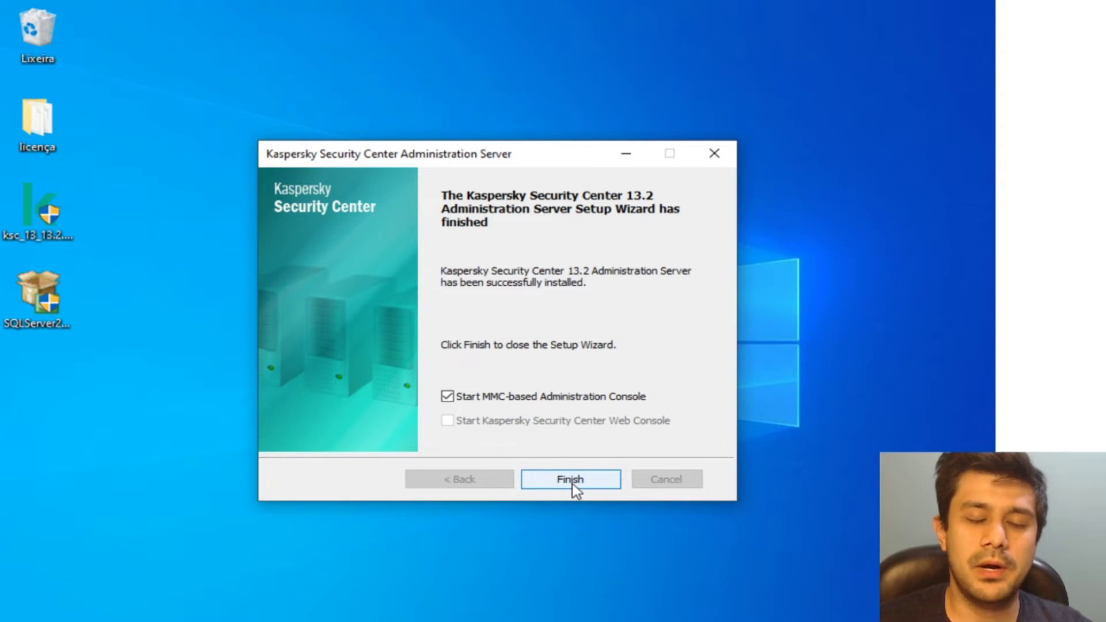
click(573, 484)
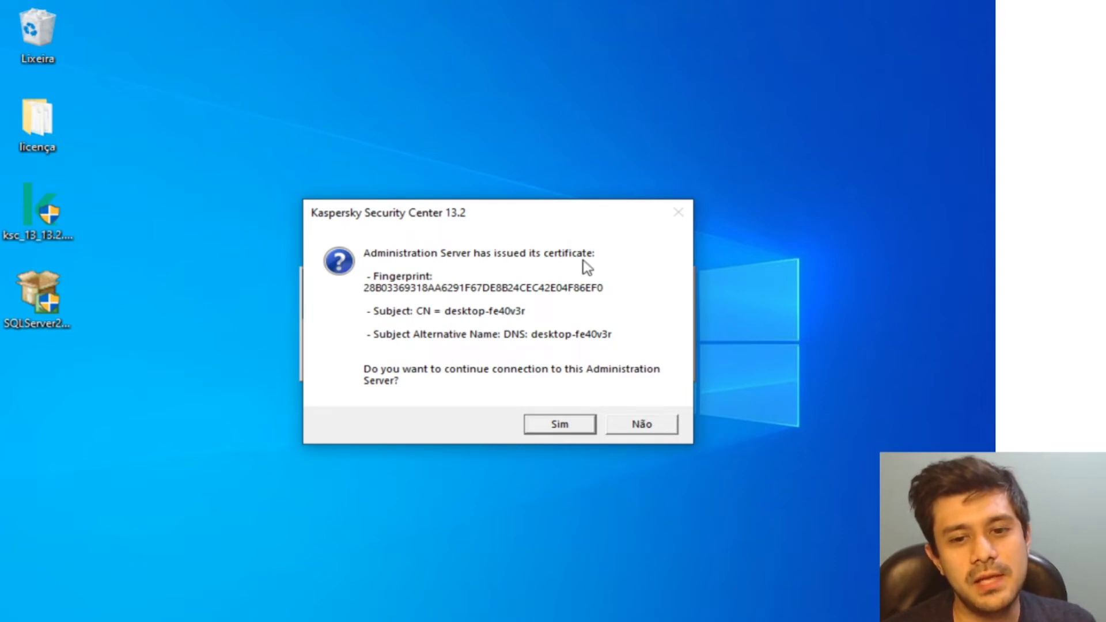
- Accept the Administration Server certificate with Sim so the console connects to localhost
click(558, 426)
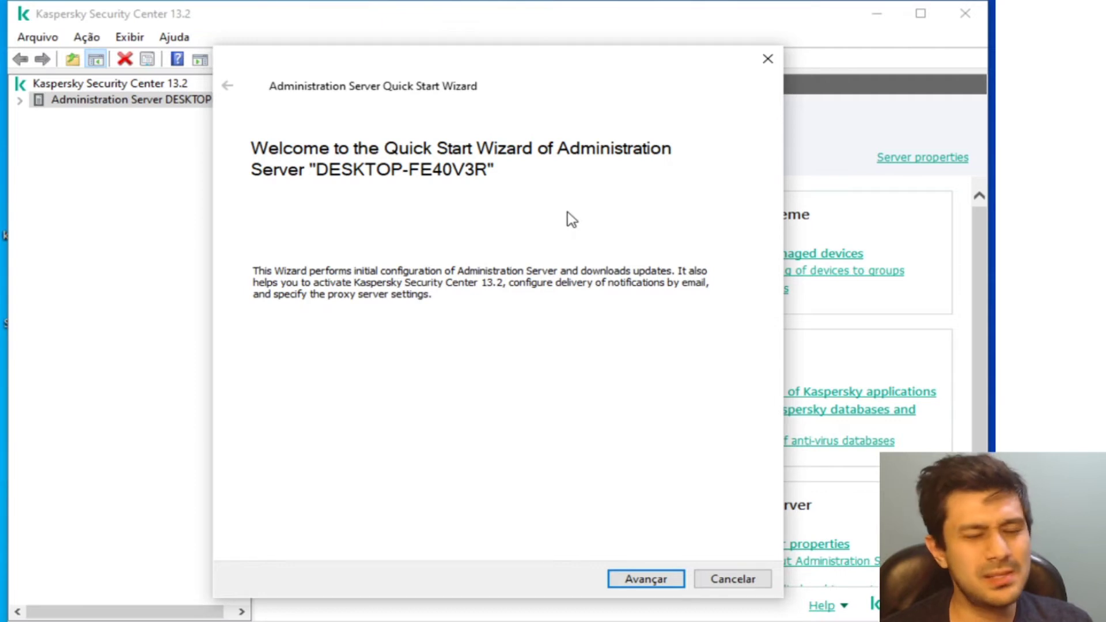
- Proceed past the Quick Start Wizard welcome page with Avançar
click(643, 578)
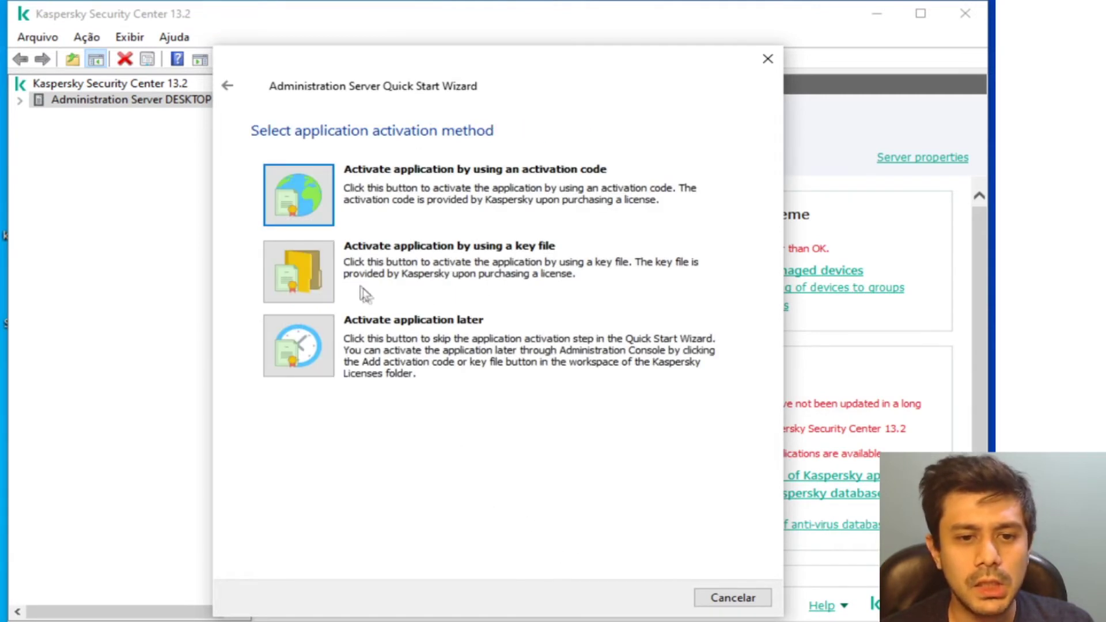
- Postpone activation and keep only Workstations on Microsoft Windows as the protected component
click(320, 358)
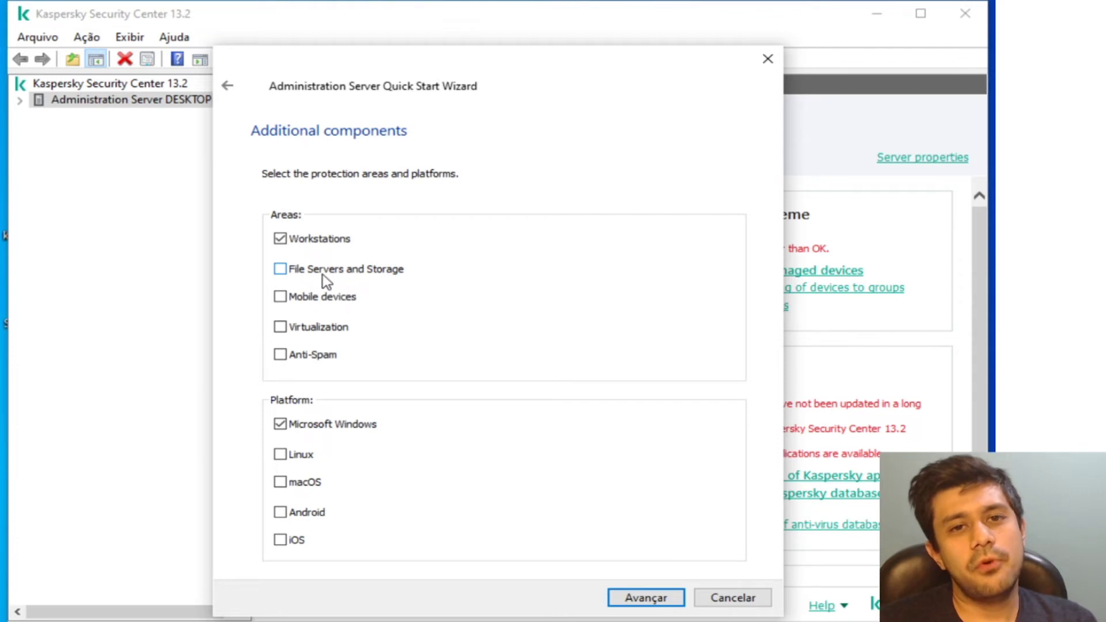
click(285, 271)
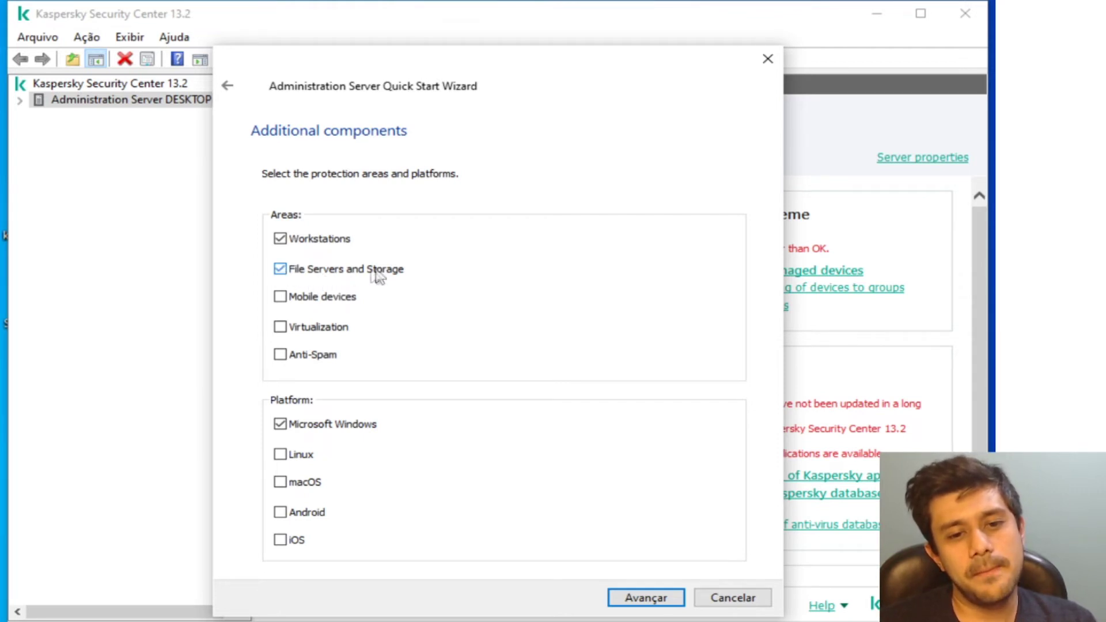
click(285, 271)
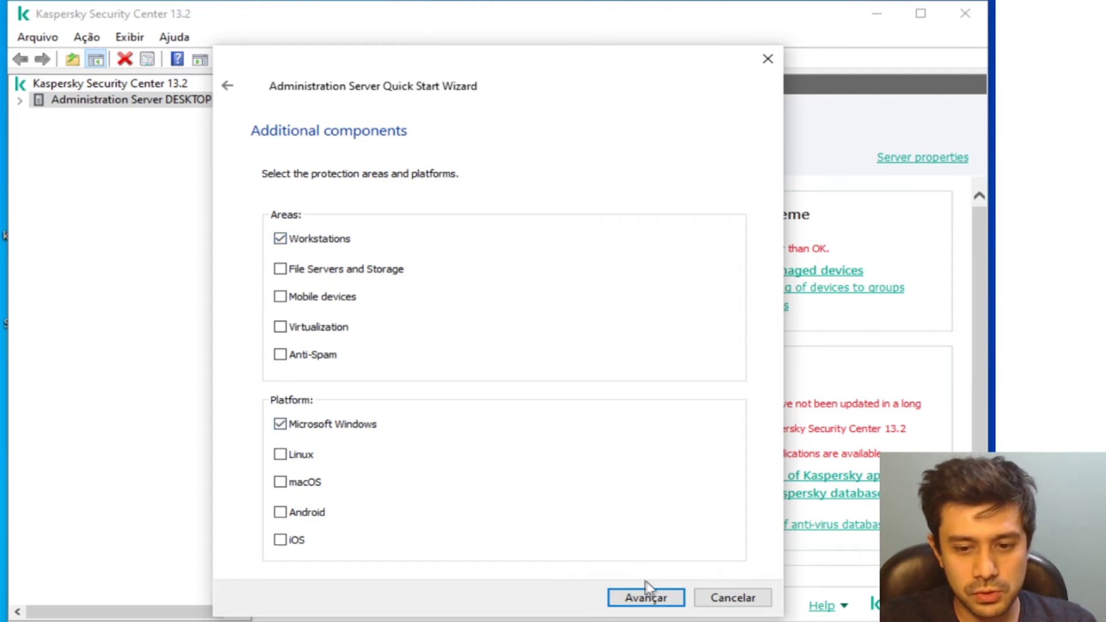
click(599, 598)
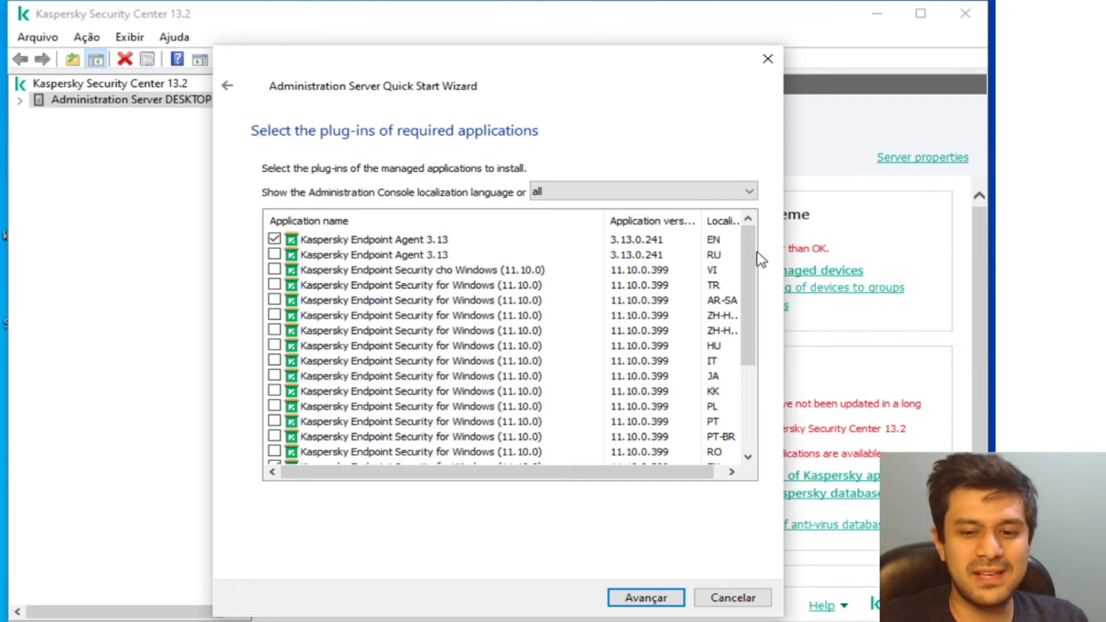
- Filter plug-ins to English (United States) and install Endpoint Agent 3.13 and Endpoint Security 11.10.0
mouse_move(754, 258)
mouse_down()
mouse_move(754, 403)
mouse_move(754, 253)
mouse_up()
click(714, 195)
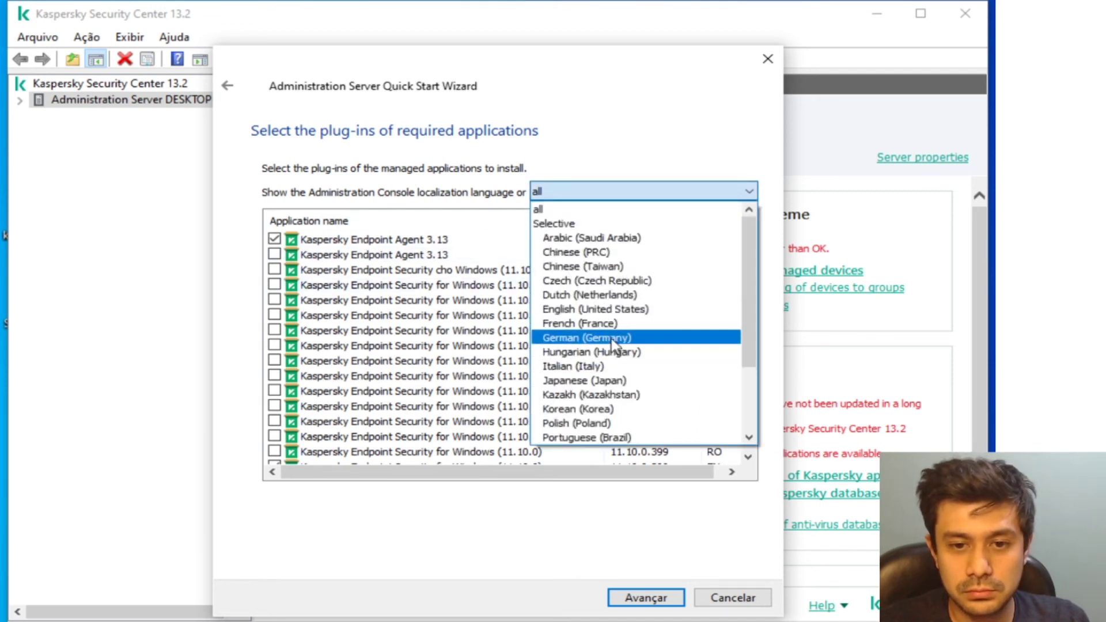
click(583, 310)
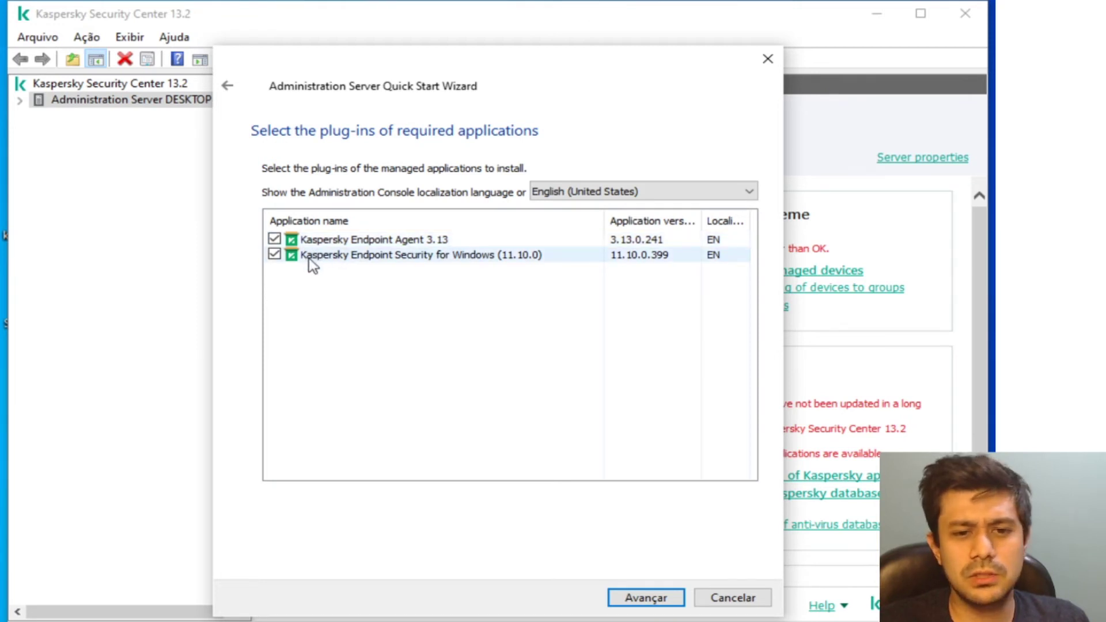
click(672, 602)
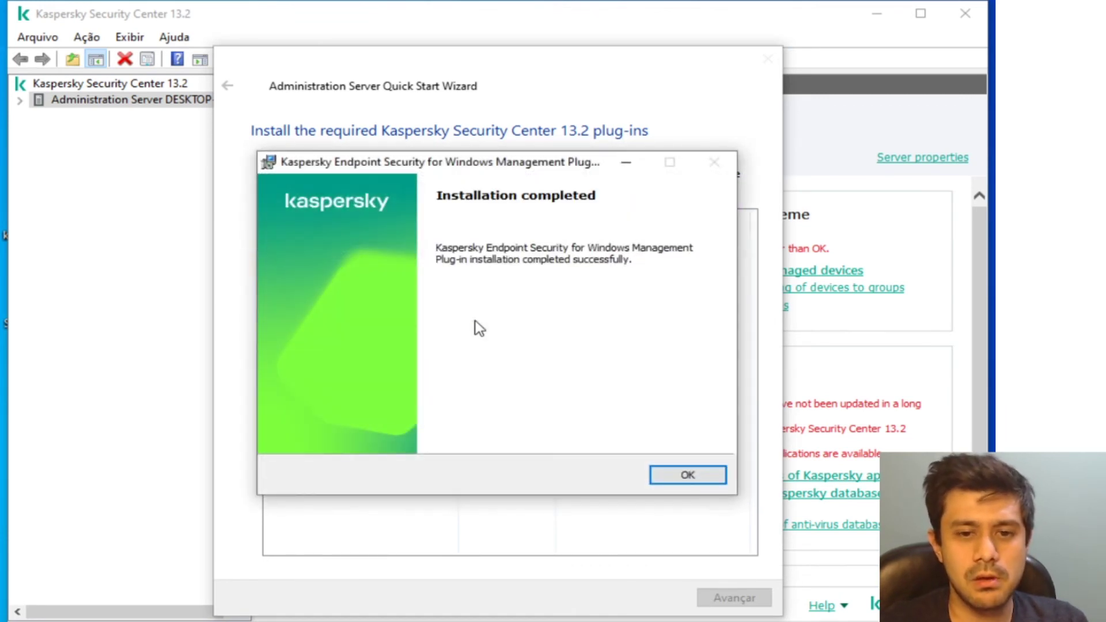
- Choose Strong encryption (256-bit), then start downloading the Endpoint Agent and Endpoint Security packages
click(666, 474)
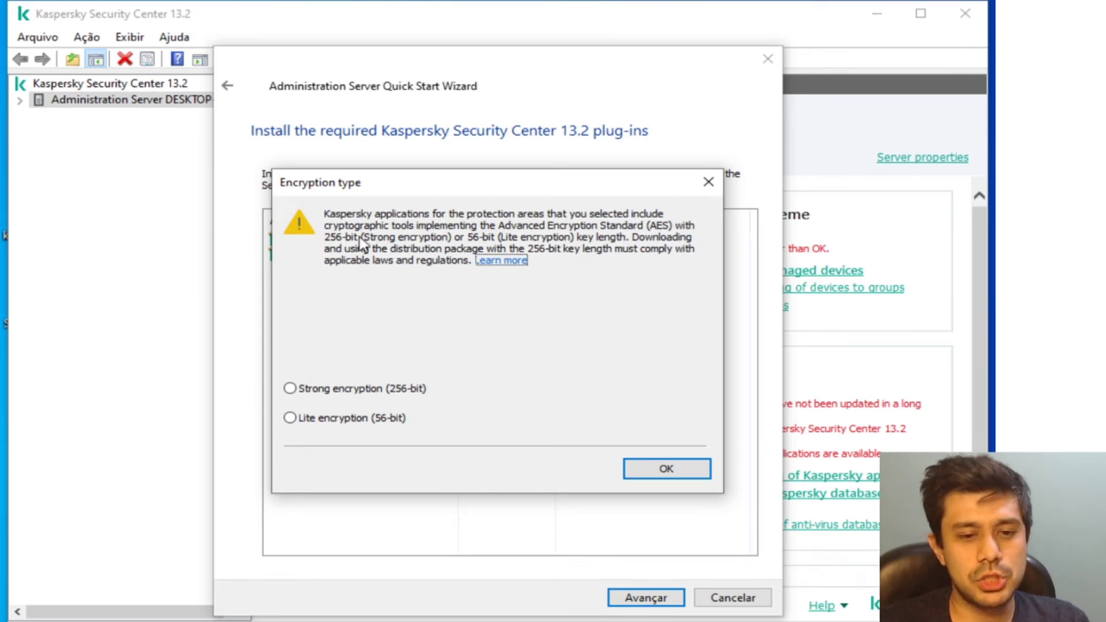
click(355, 387)
click(695, 473)
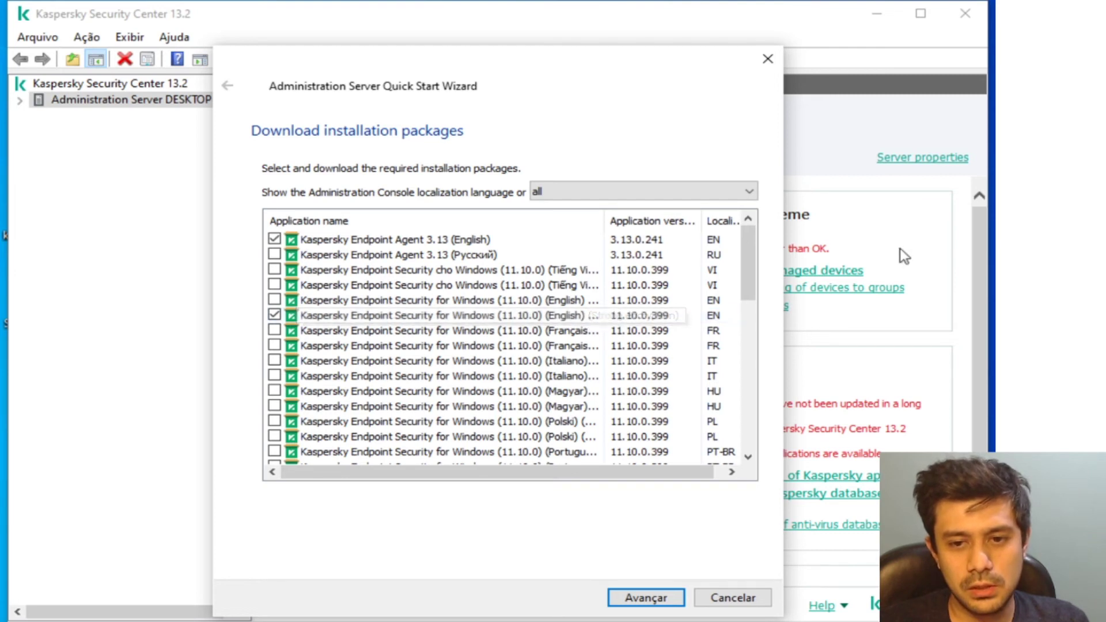
click(639, 597)
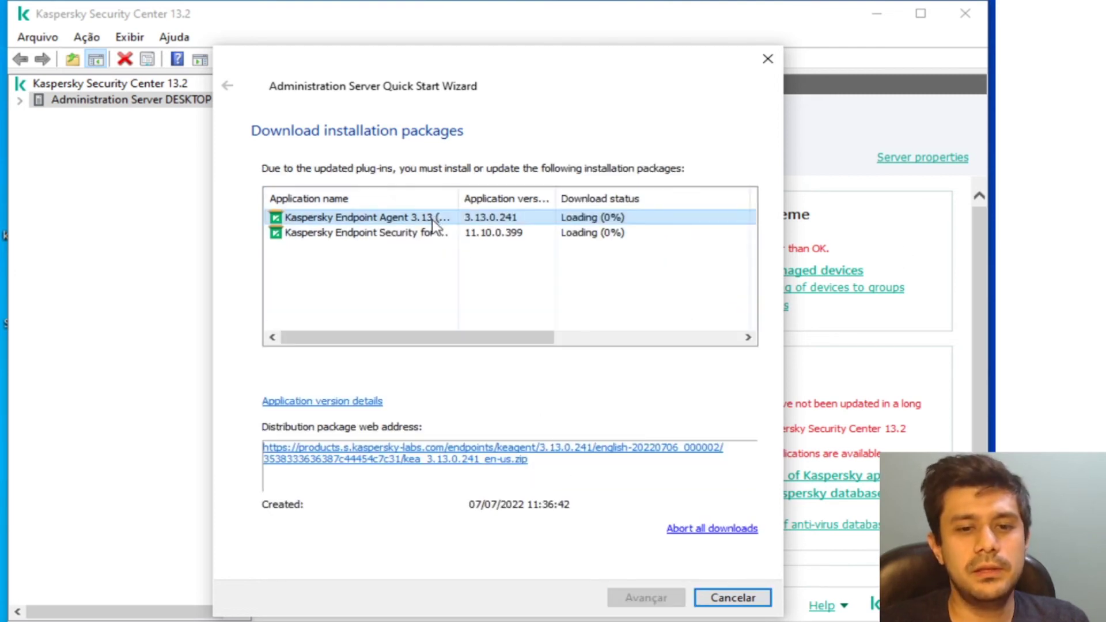
- Accept the EULA and privacy policy for the Endpoint Agent 3.13 package
click(598, 239)
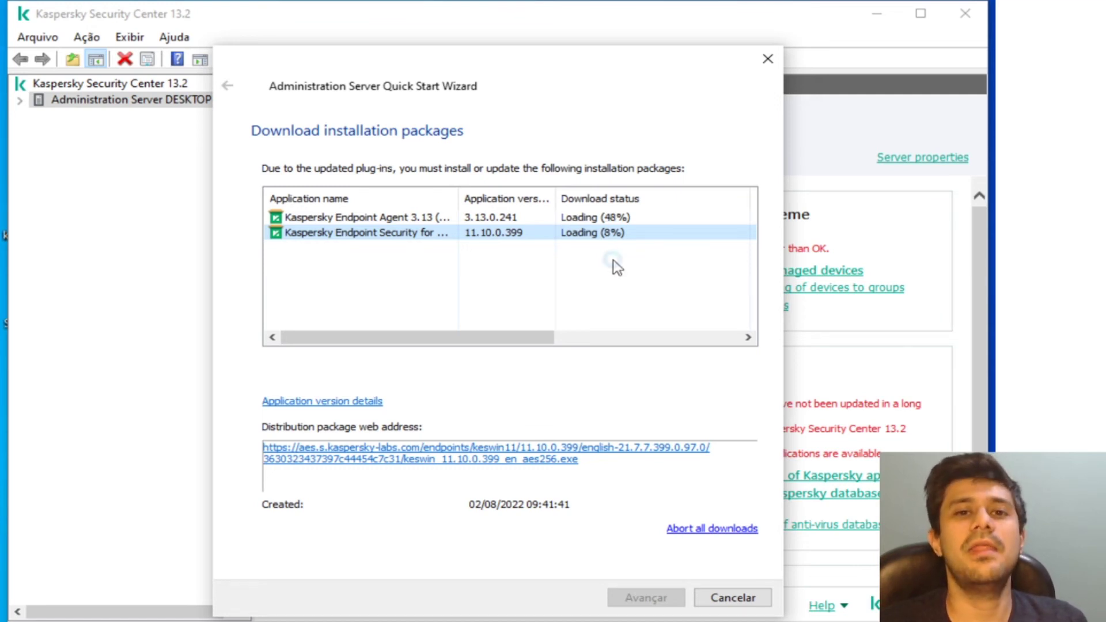
key(Up)
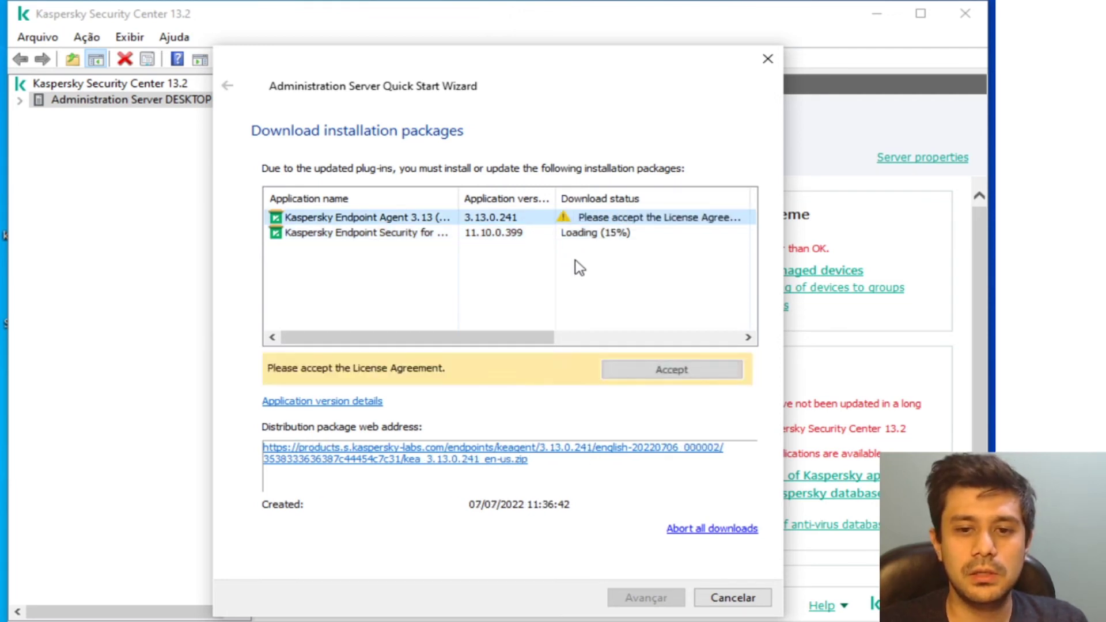
click(637, 371)
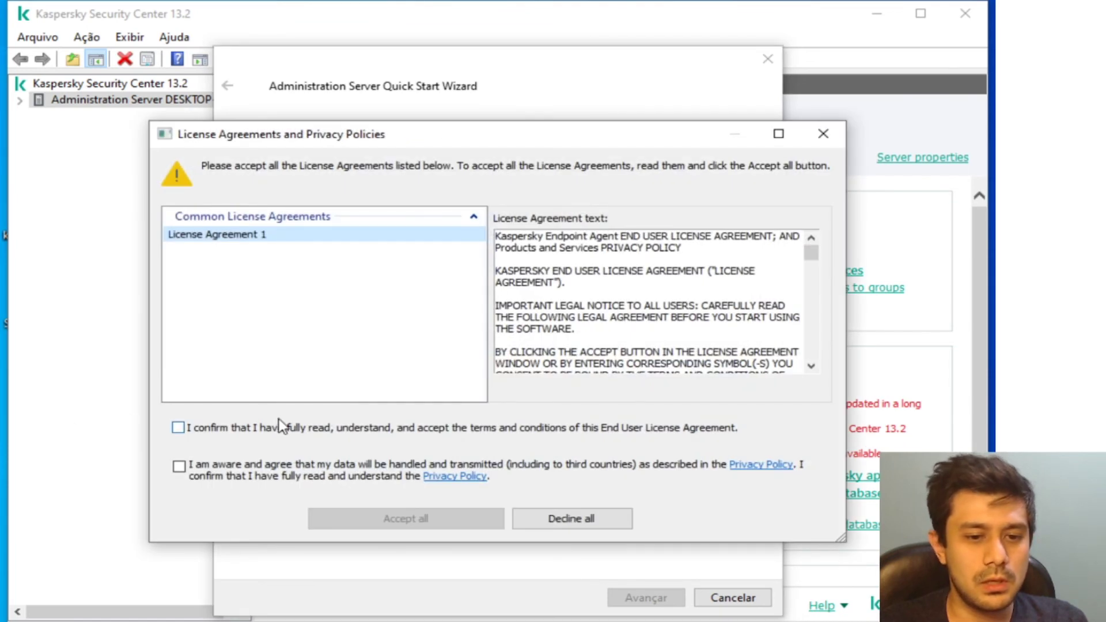
click(242, 428)
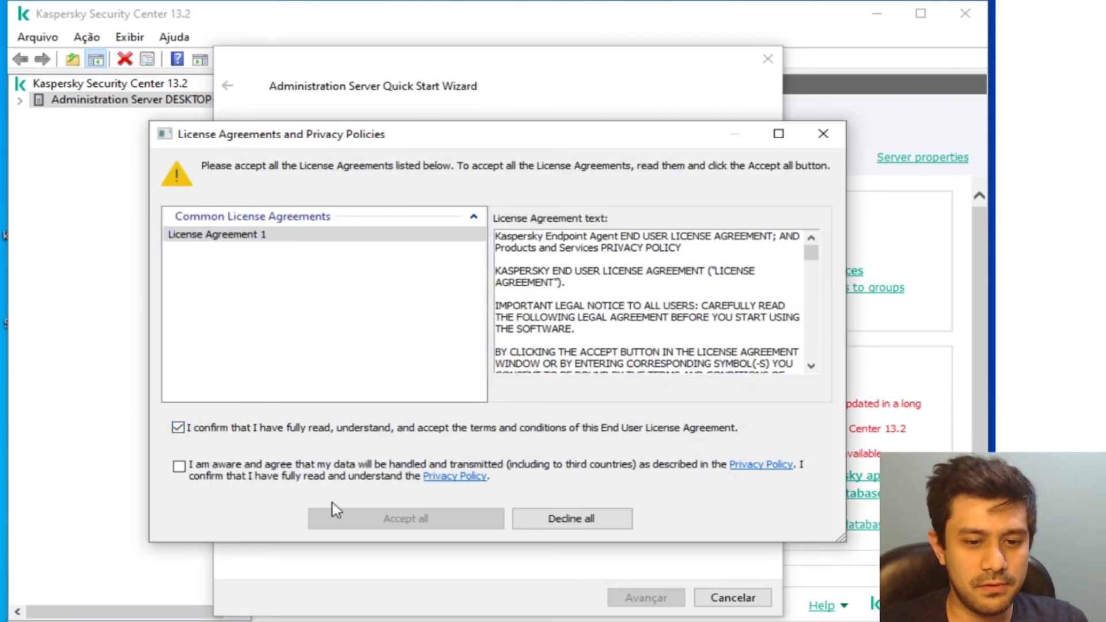
click(179, 467)
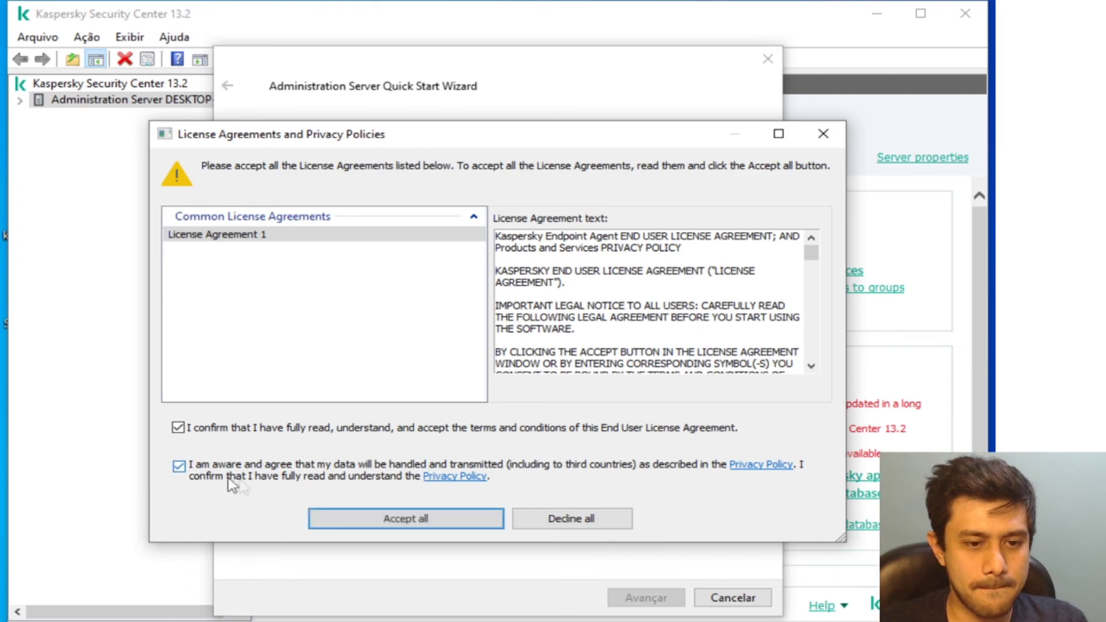
click(417, 521)
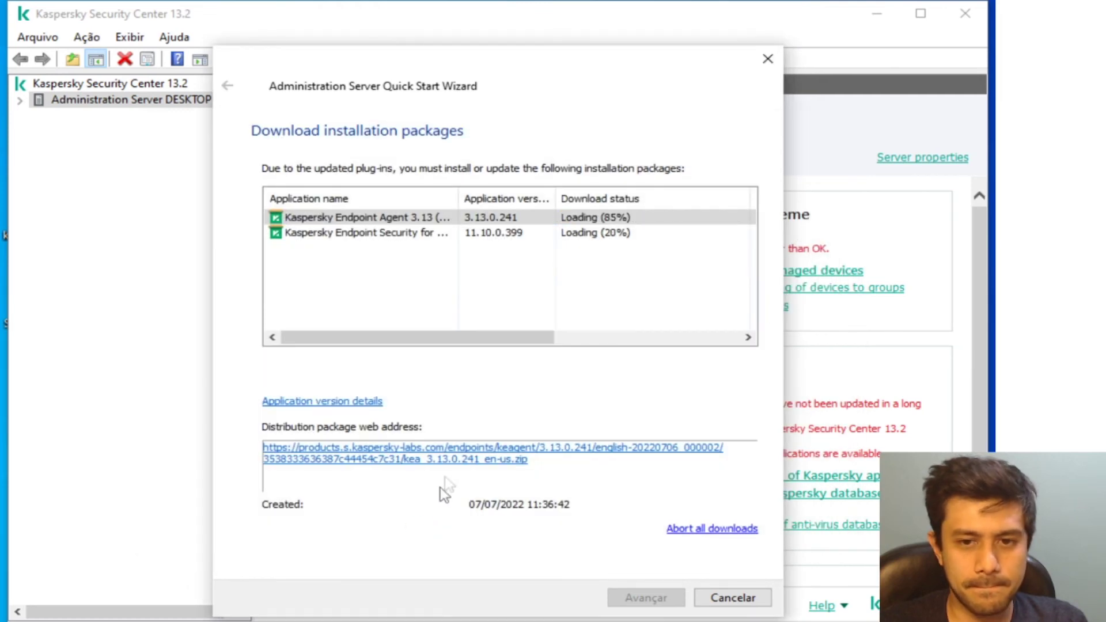
- Accept the EULA and privacy policy for the Endpoint Security 11.10.0.399 package
click(419, 235)
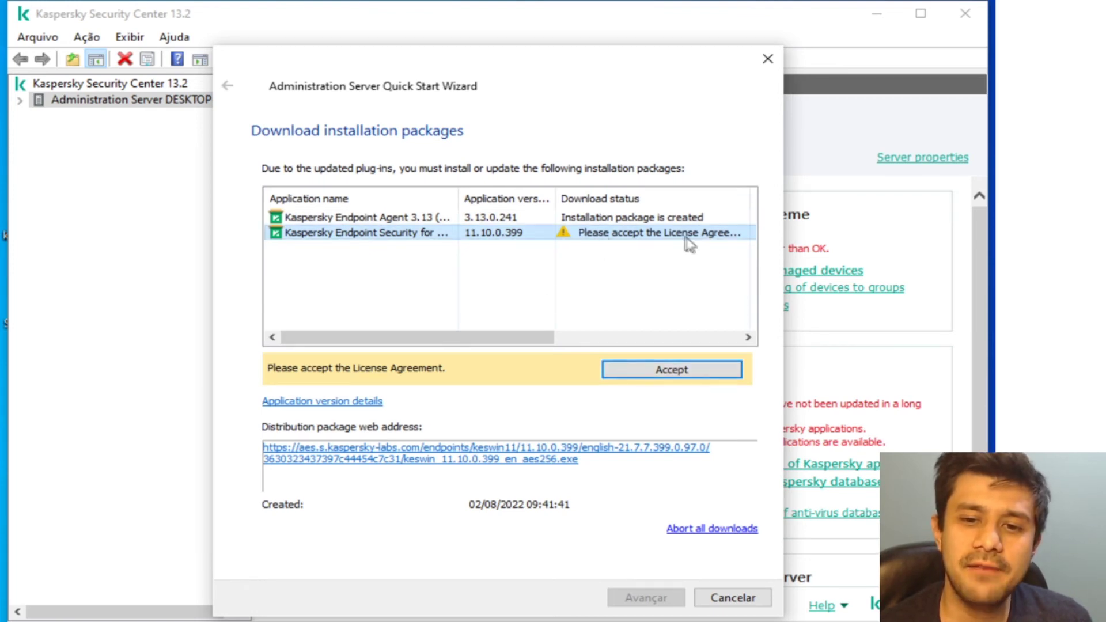
click(634, 372)
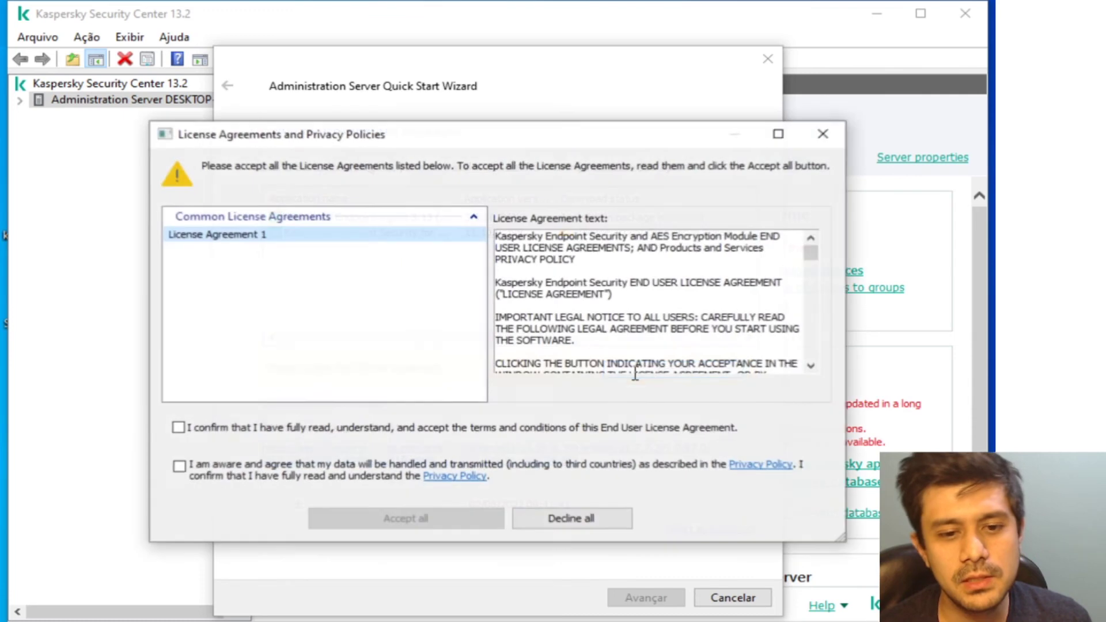
click(178, 427)
click(180, 466)
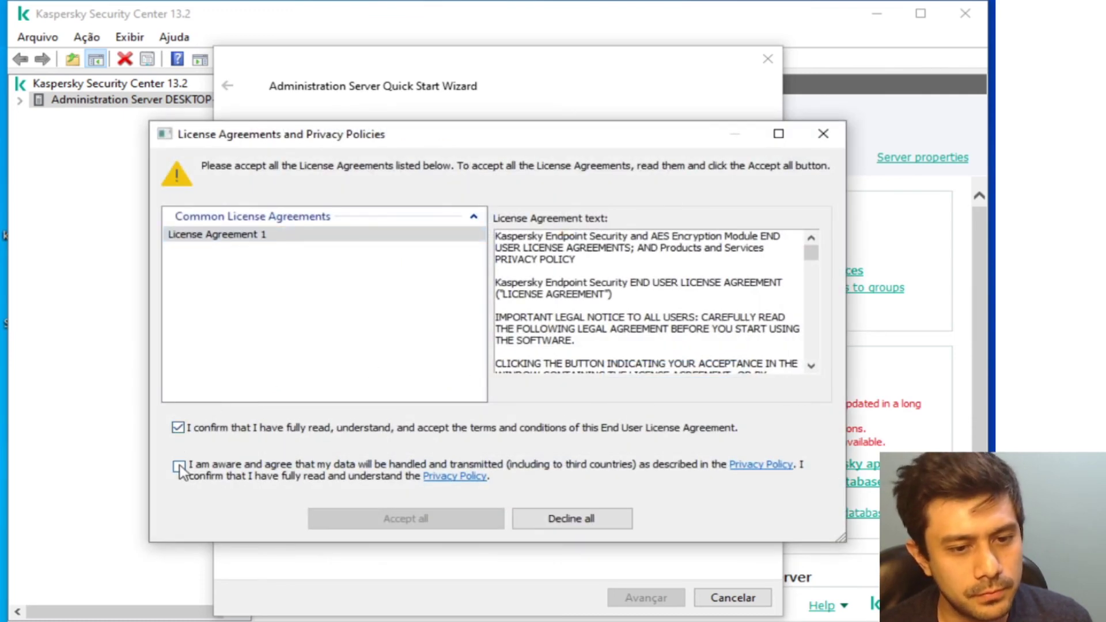
click(472, 525)
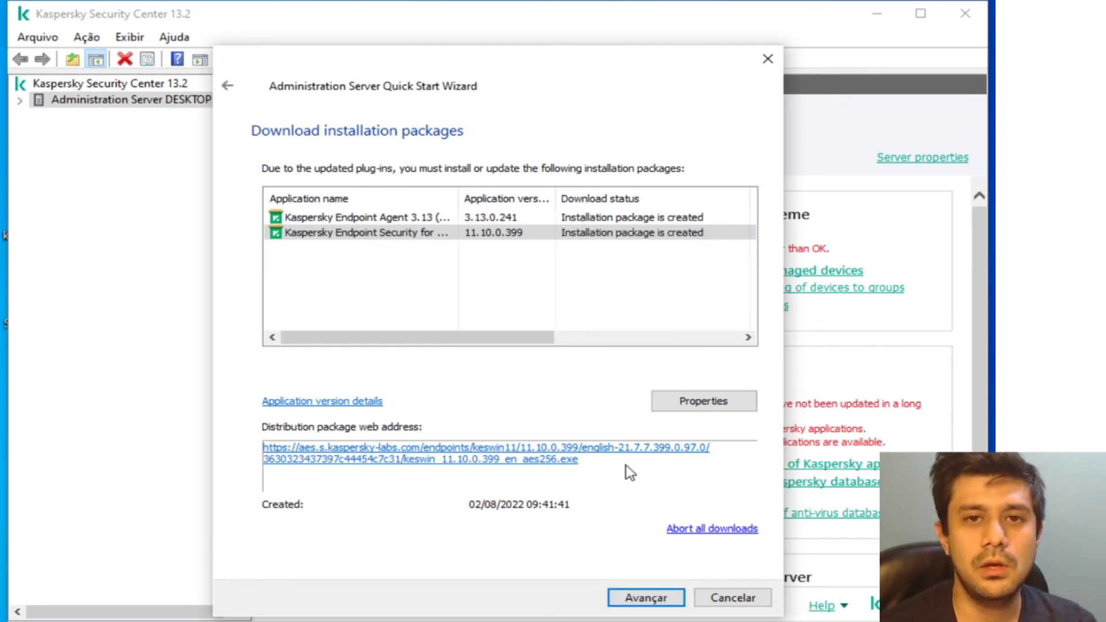
- Select 'I agree to use Kaspersky Security Network' on the KSN page and proceed
click(645, 600)
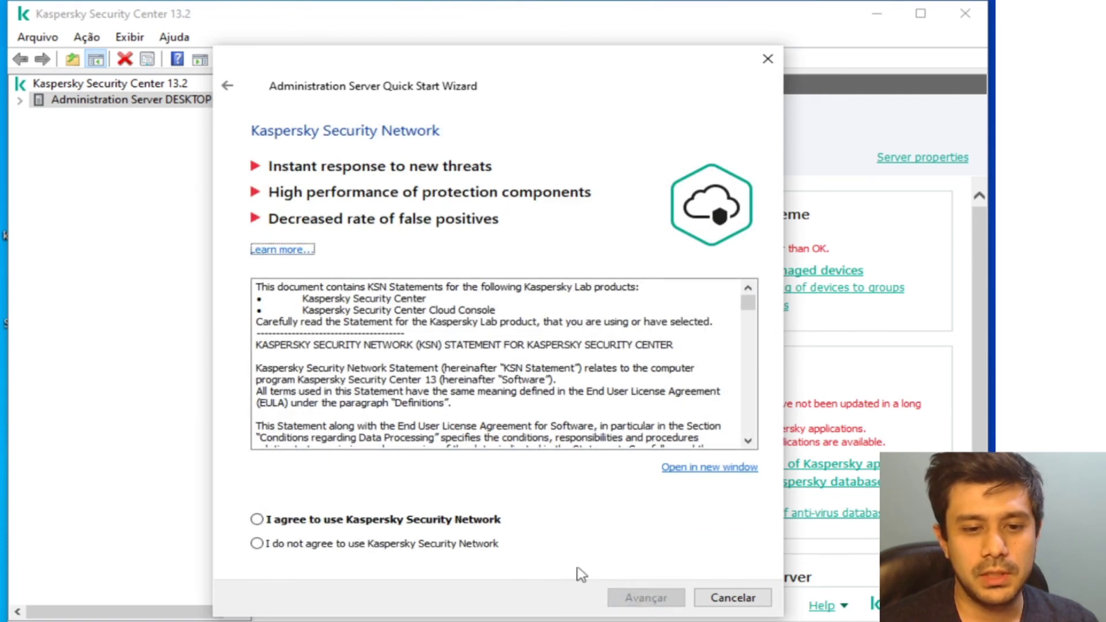
click(375, 525)
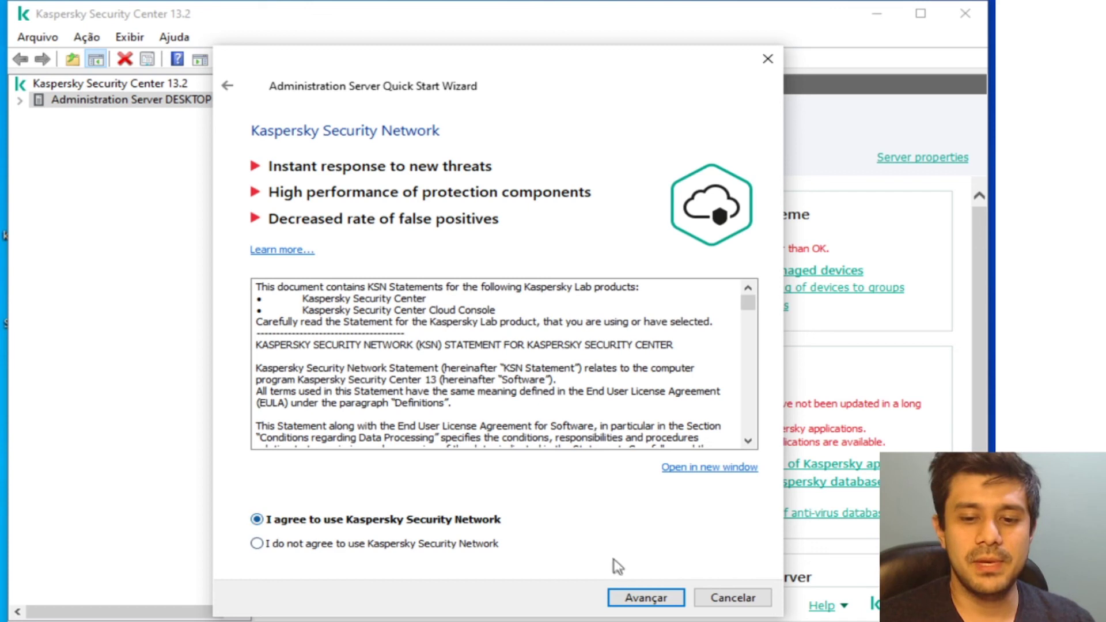
click(627, 599)
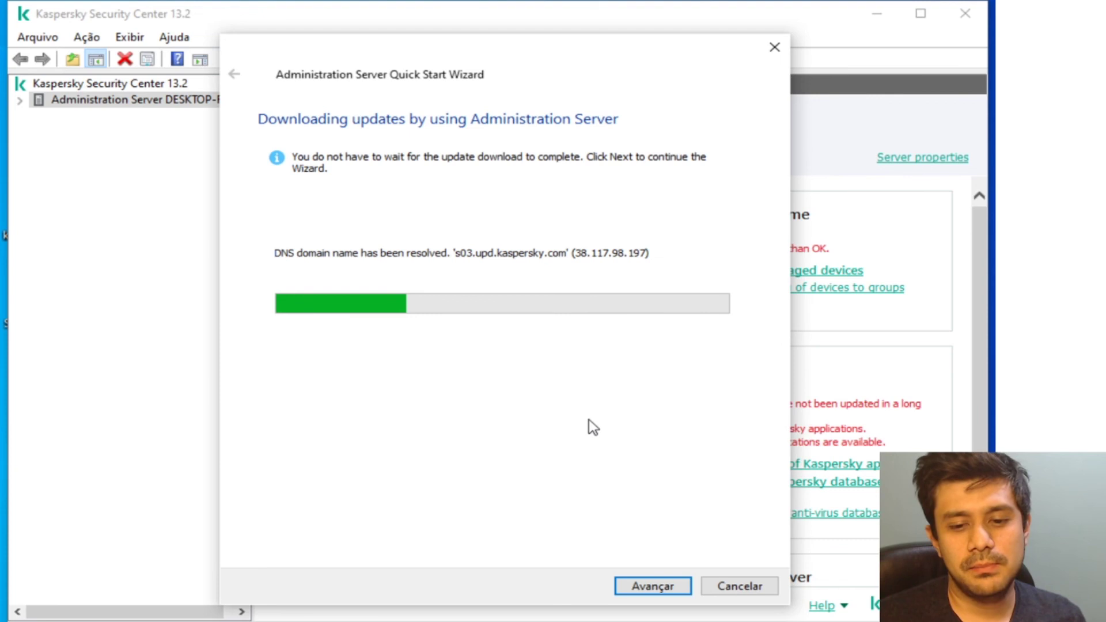
- Skip waiting for updates, pass the network poll, finish the wizard and continue the Endpoint Agent wizard
click(638, 588)
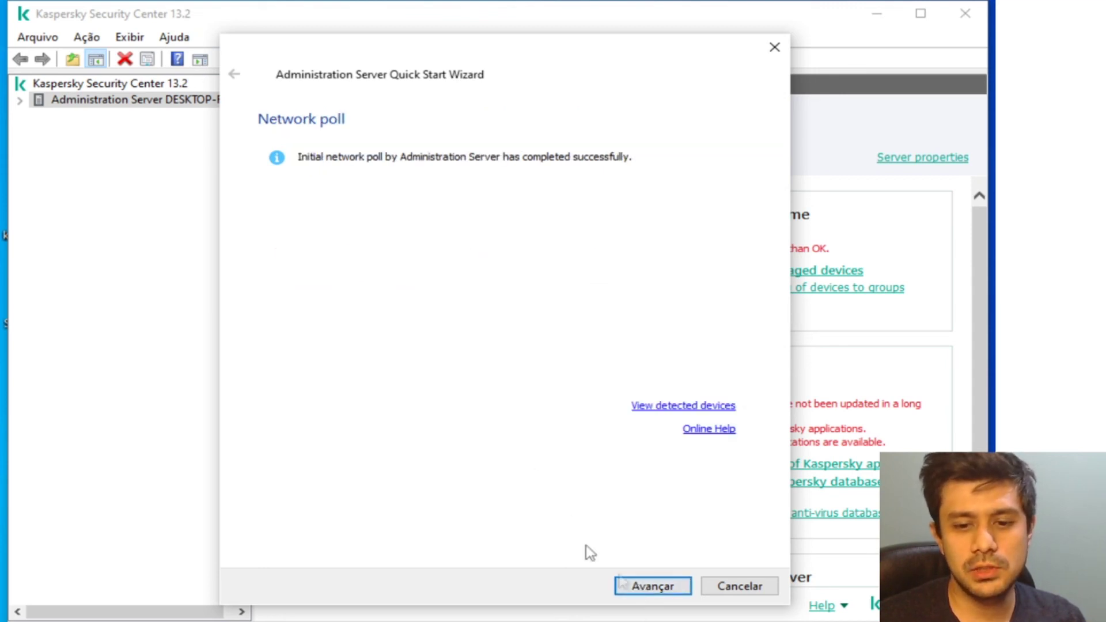
click(656, 592)
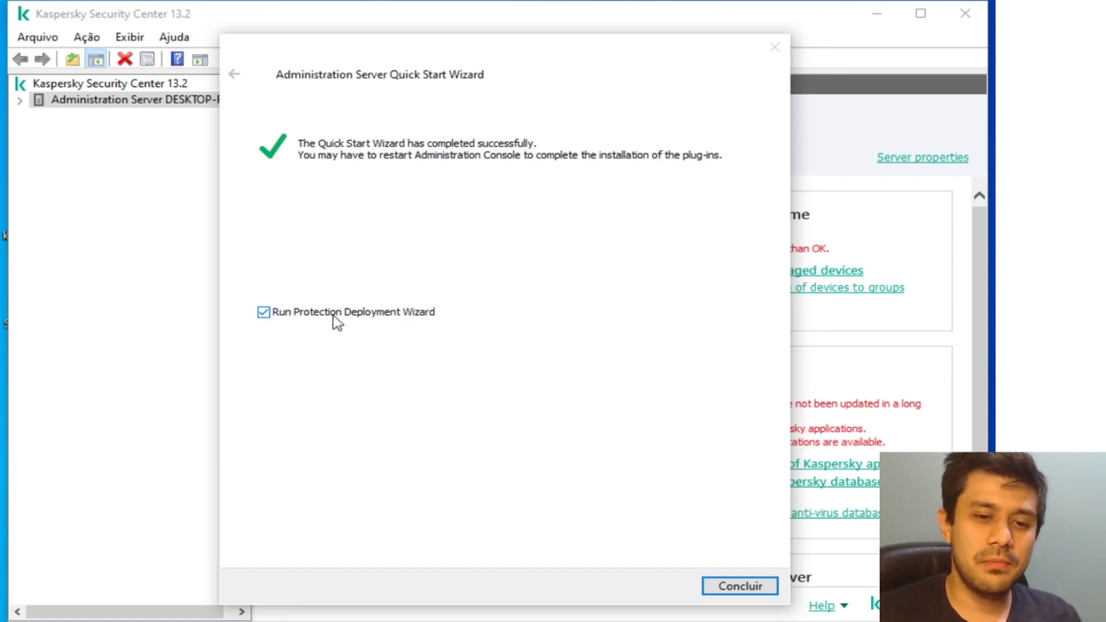
click(720, 593)
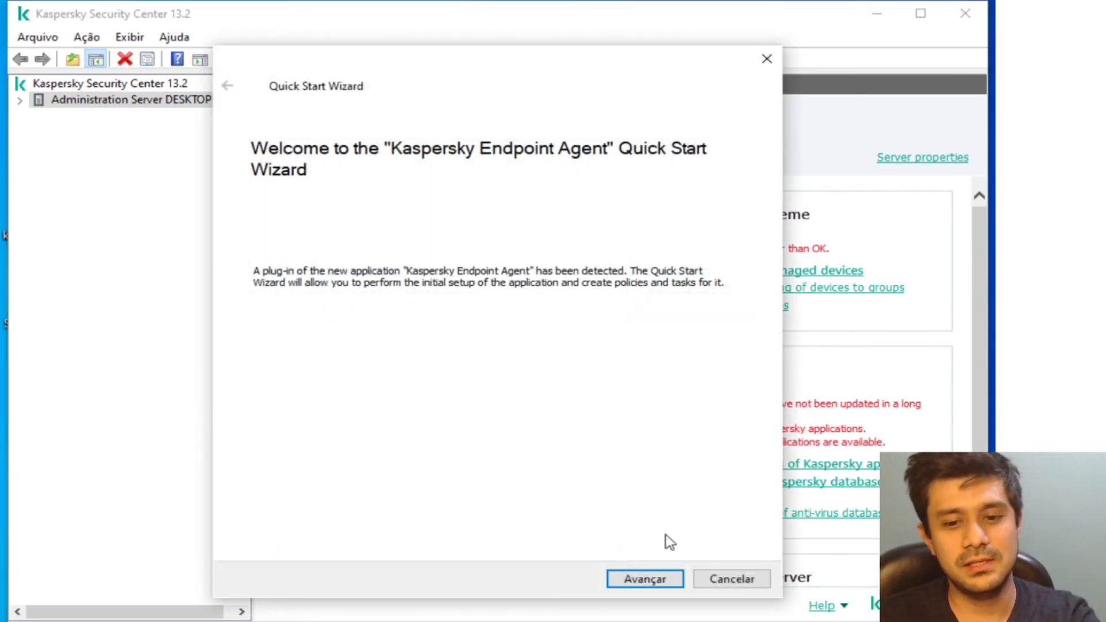
click(657, 579)
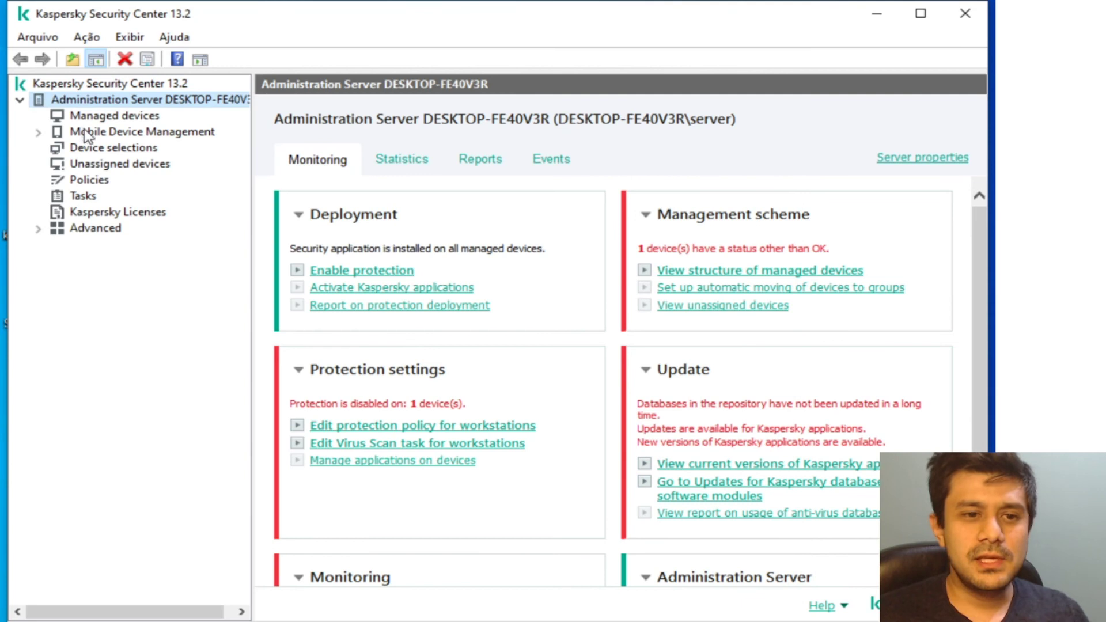